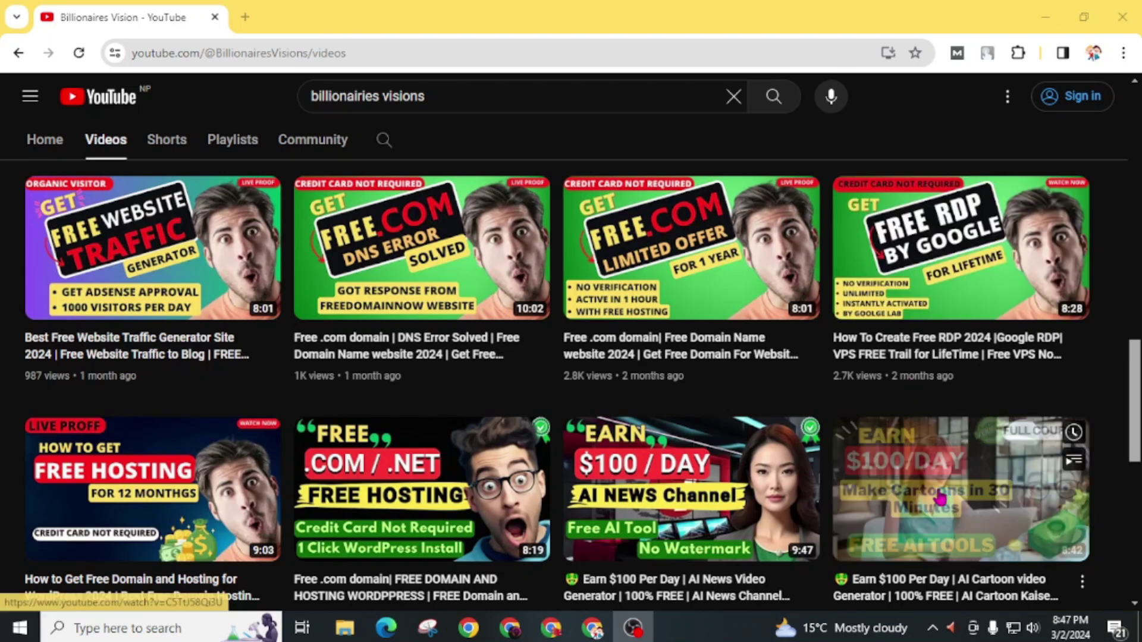
- Scroll back up the Billionaires Vision YouTube channel's video list
scroll(636, 392, "up", 10)
scroll(636, 423, "up", 5)
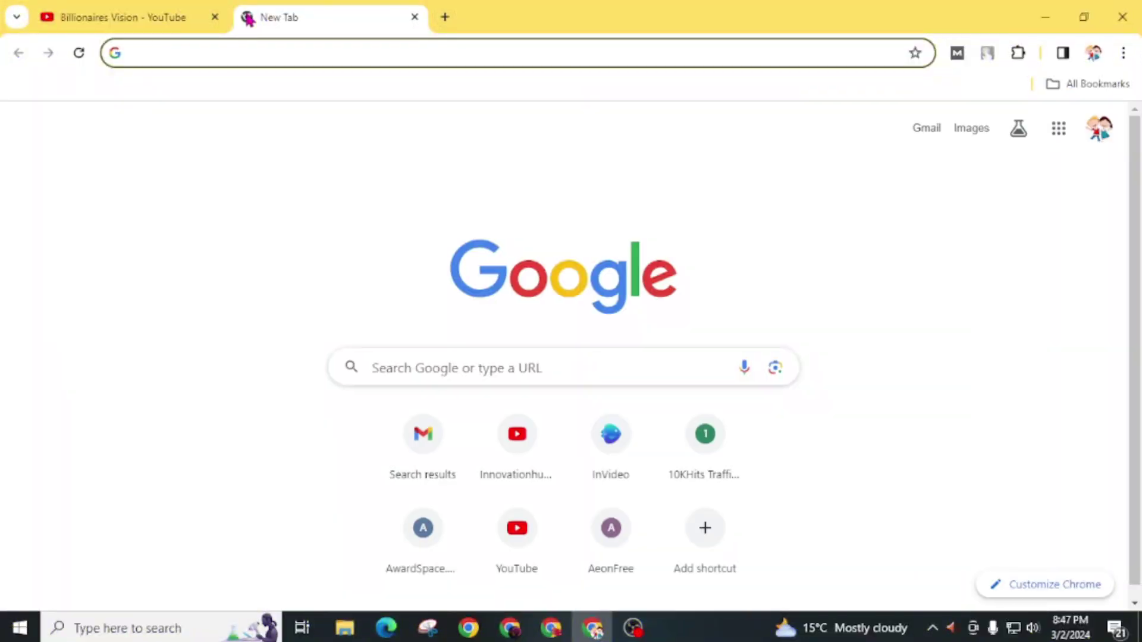
- Search Google for 'pixeverse ai video generator'
left_click(535, 367)
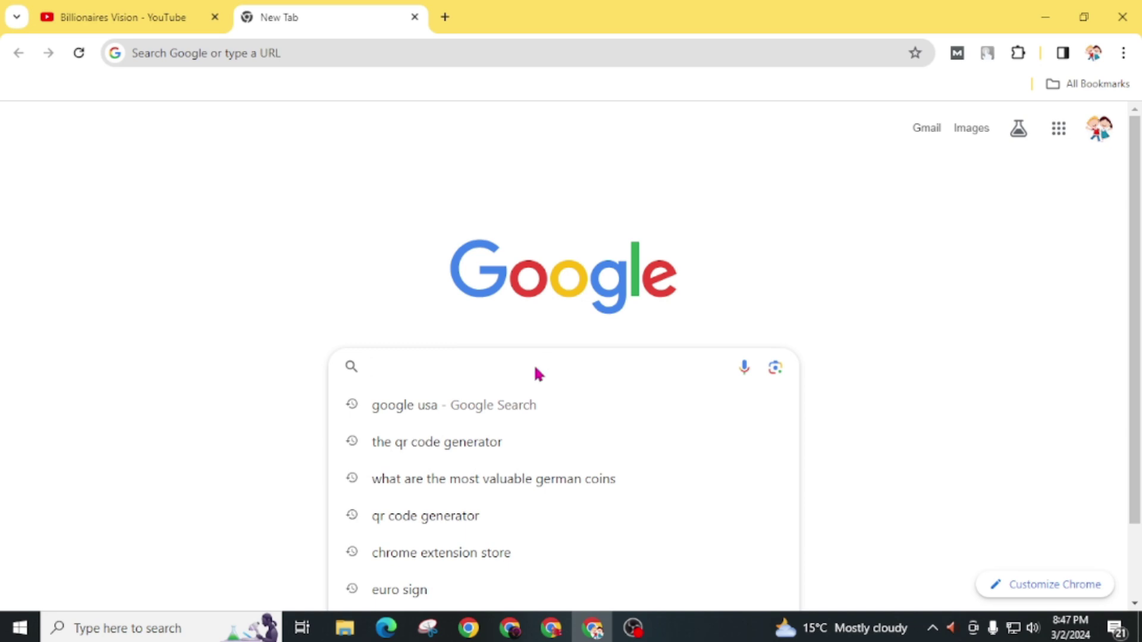
type("pixeverse ai video generator")
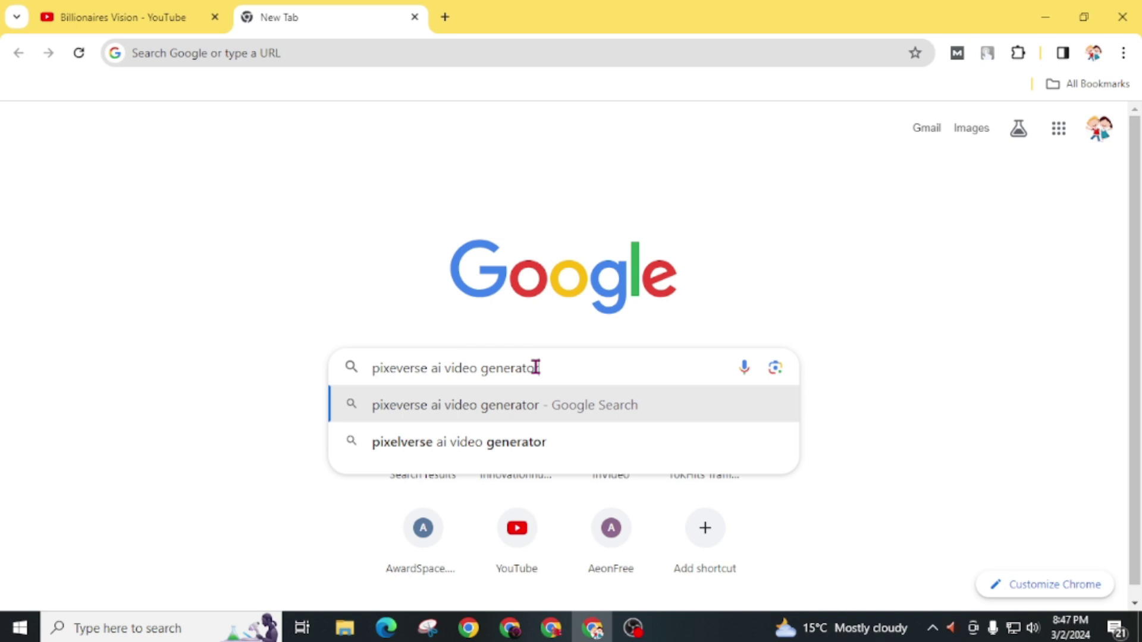
key("Return")
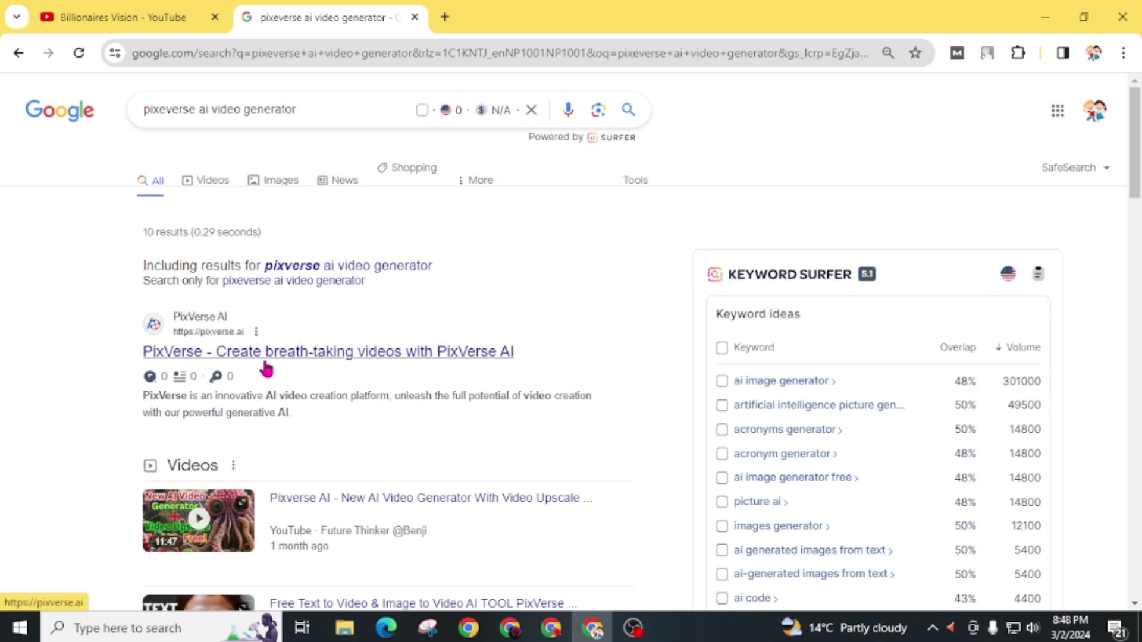
- Open the 'PixVerse - Create breath-taking videos with PixVerse AI' search result
left_click(209, 364)
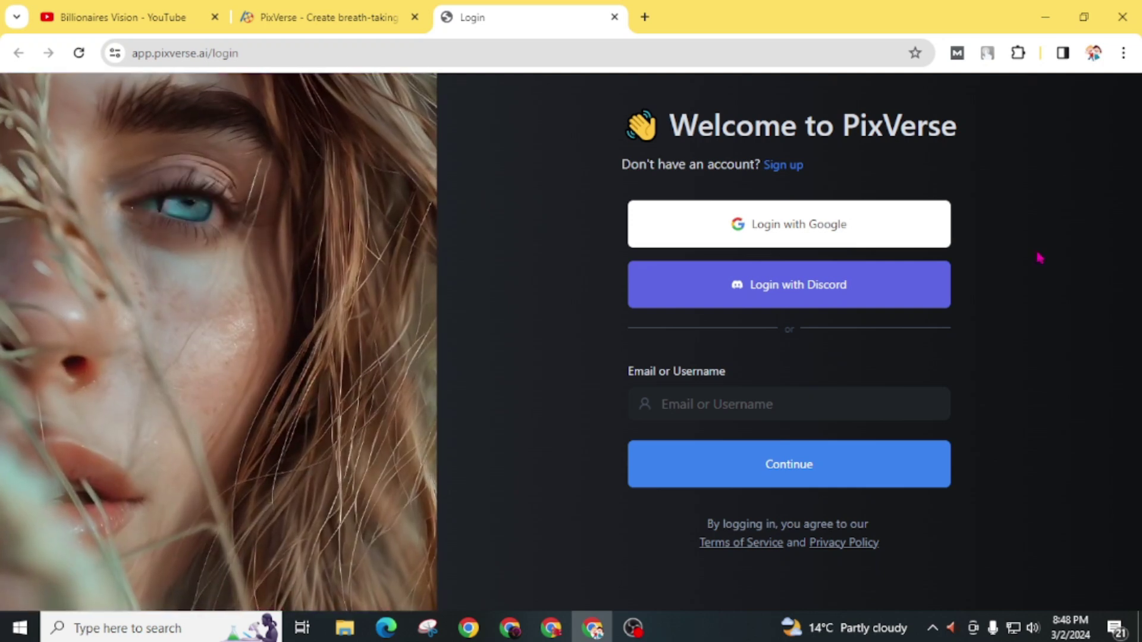
- Switch to sign-up, fill in the saved email address and enter username 'billionai'
left_click(796, 171)
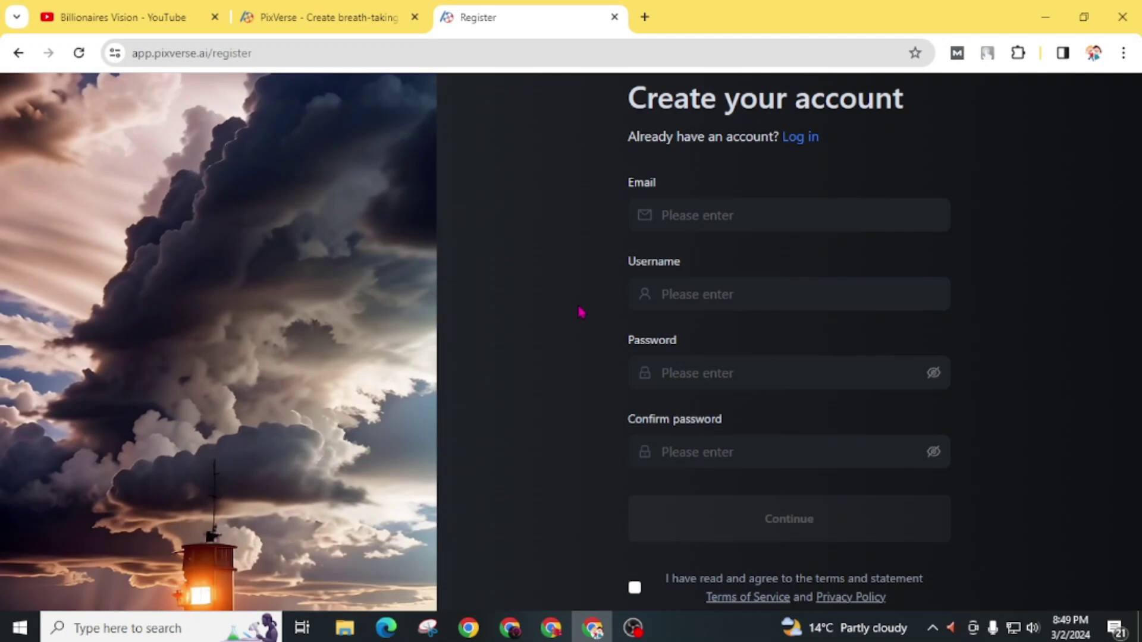
left_click(750, 216)
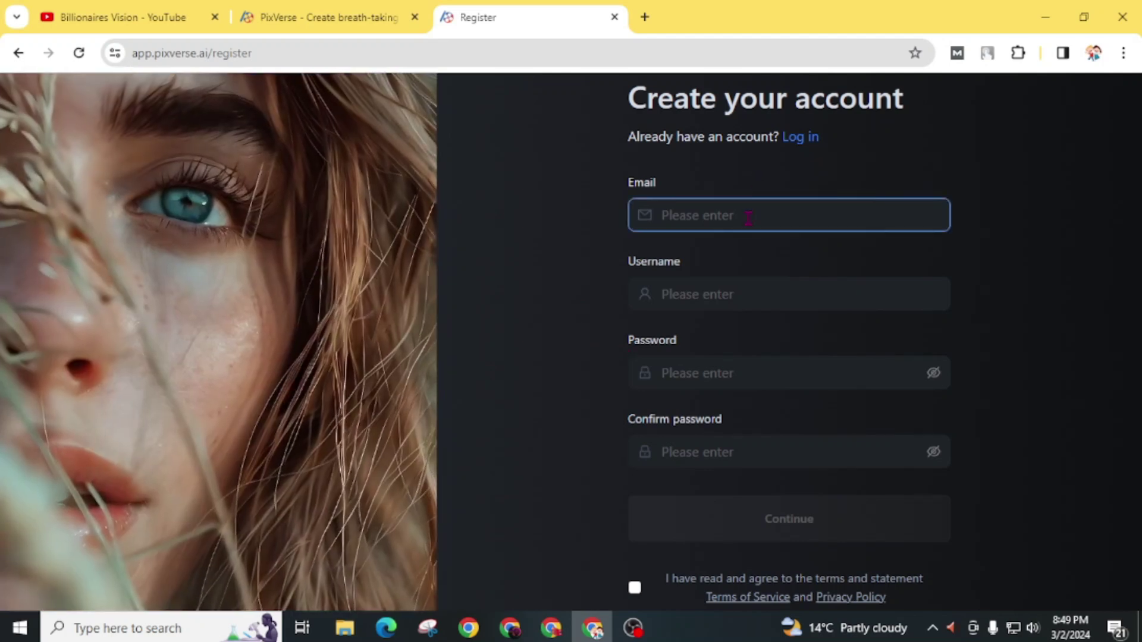
left_click(754, 241)
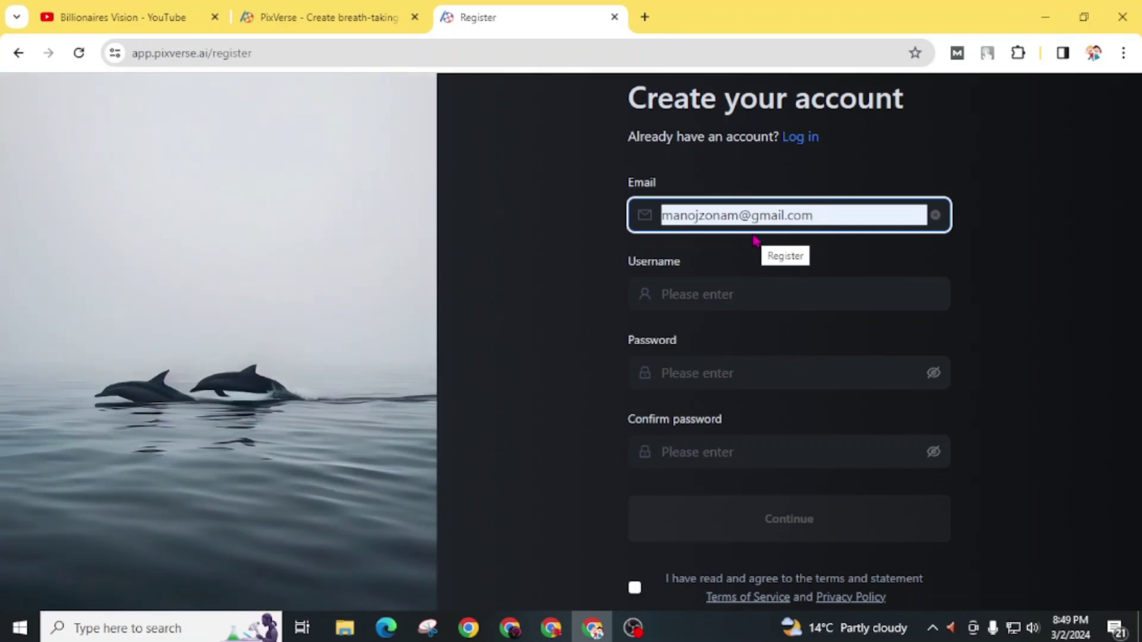
left_click(678, 301)
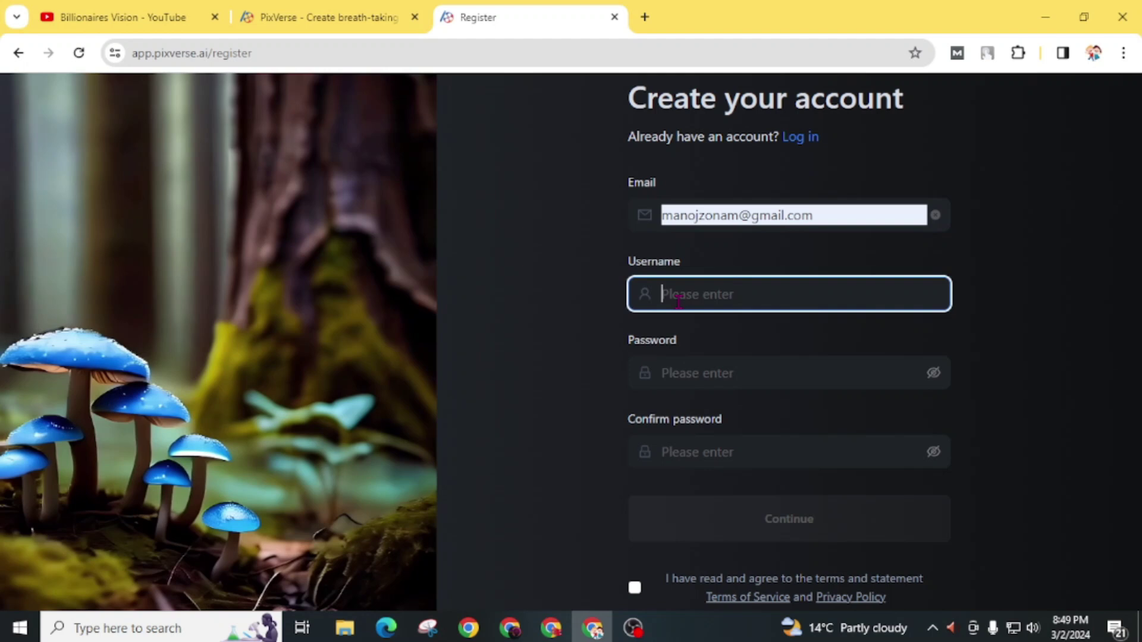
type("billionairiesvisions")
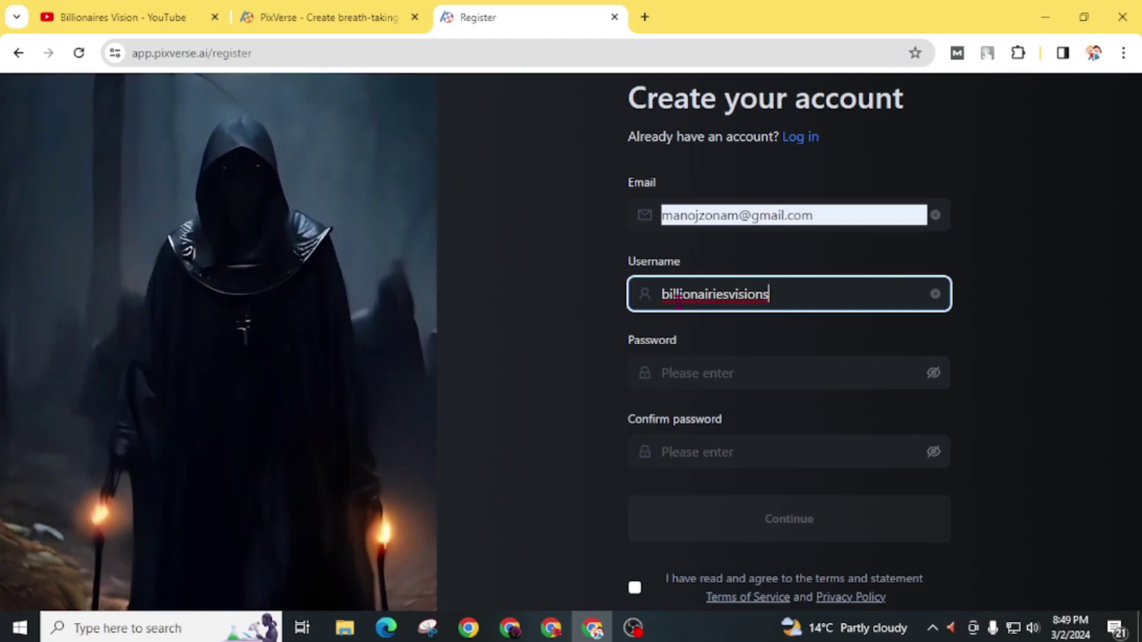
- Set and confirm the account password, accept the terms, and submit the registration
left_click(719, 373)
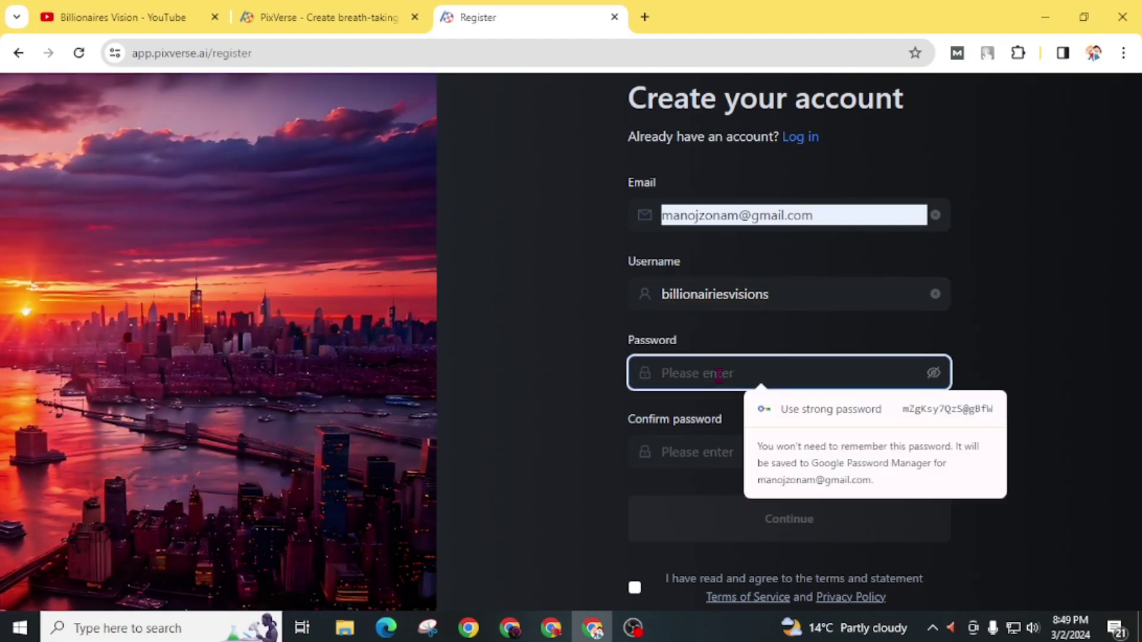
type("*************")
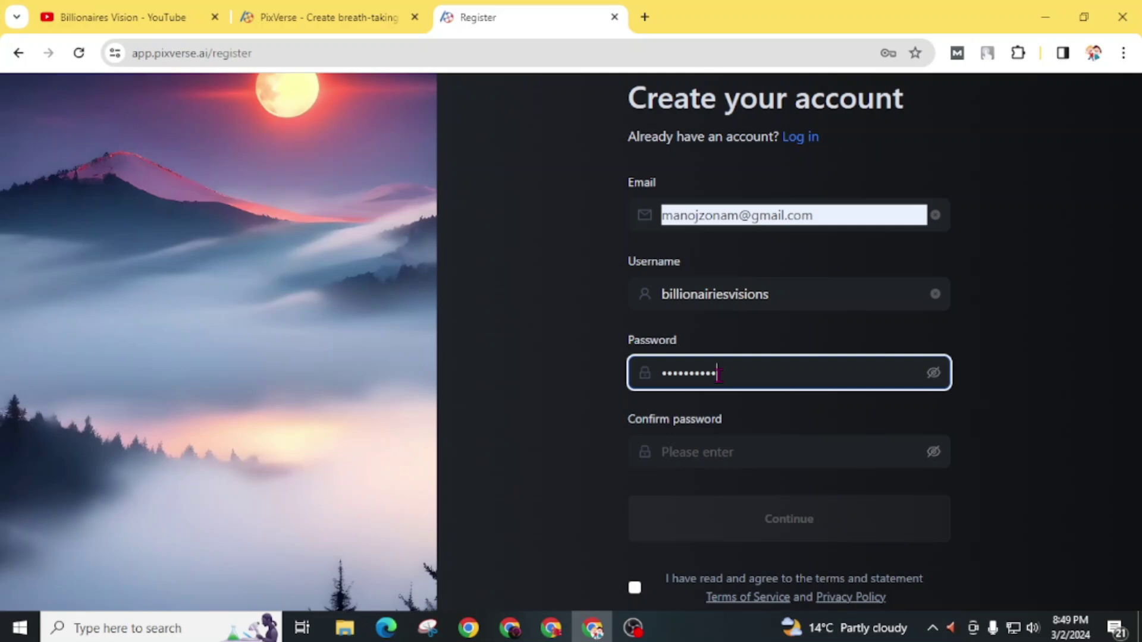
key("Tab")
type("*************")
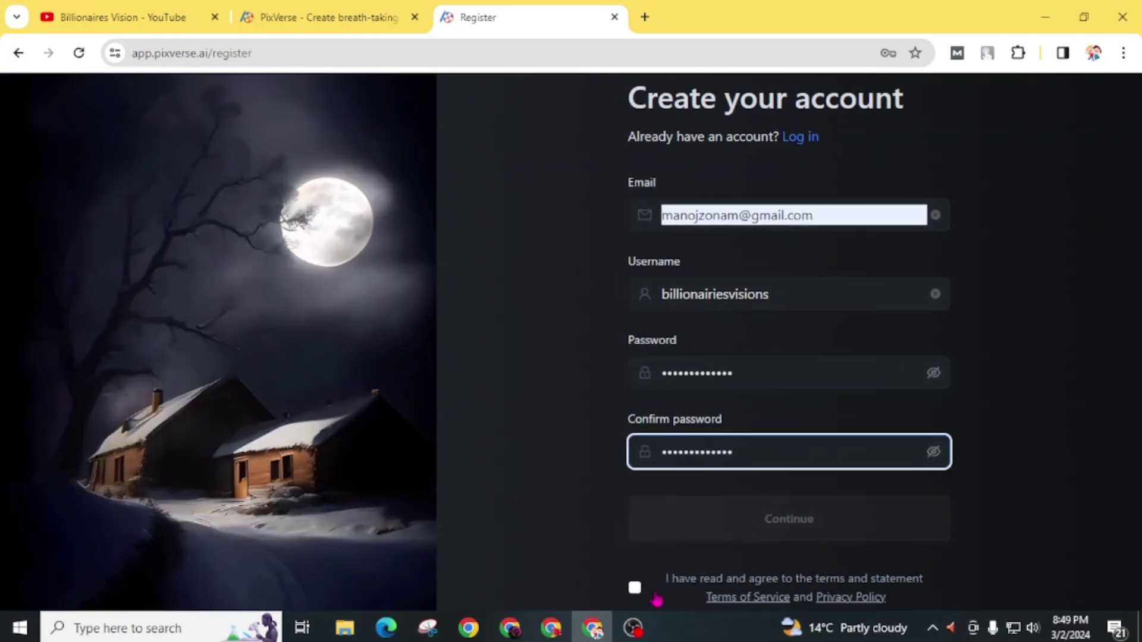
left_click(635, 588)
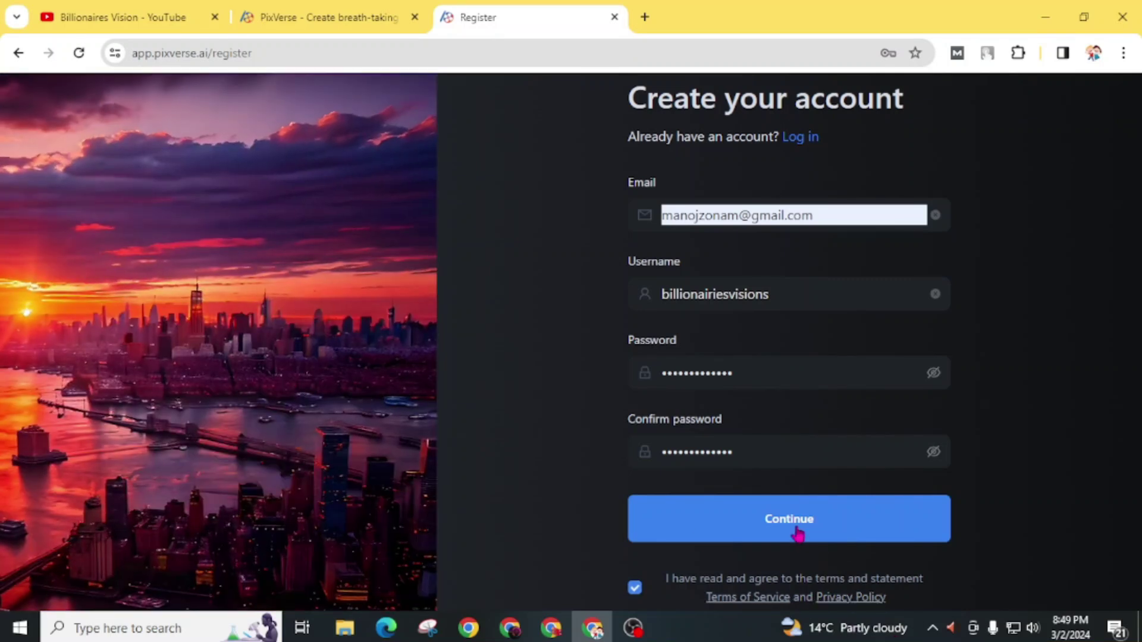
left_click(797, 532)
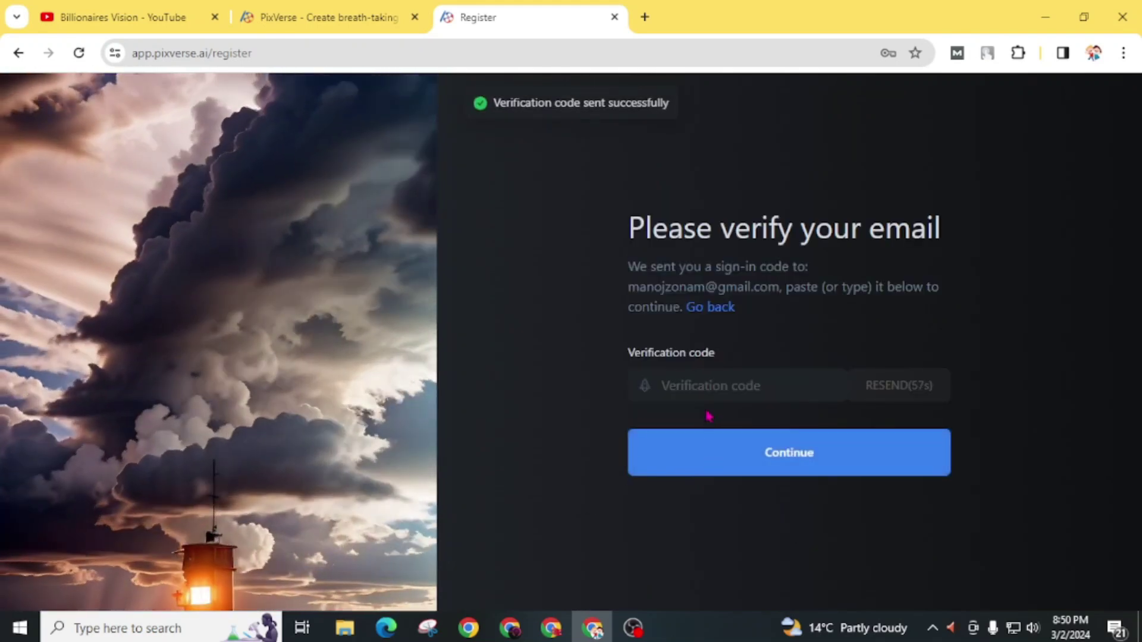
left_click(706, 390)
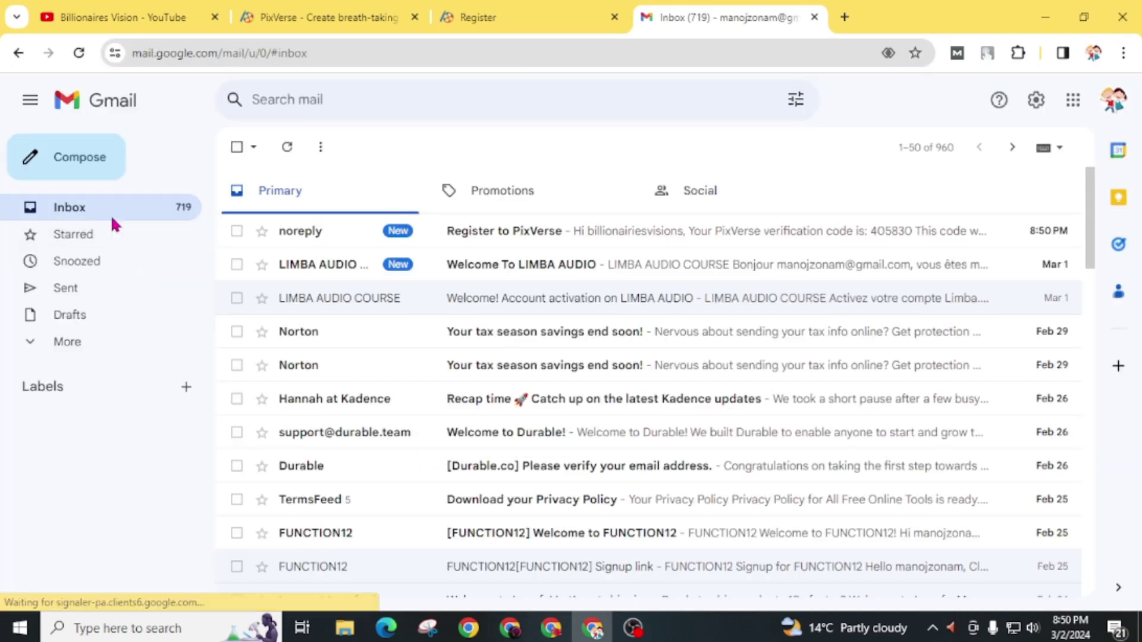
- Open the 'Register to PixVerse' email and select its verification code
left_click(510, 233)
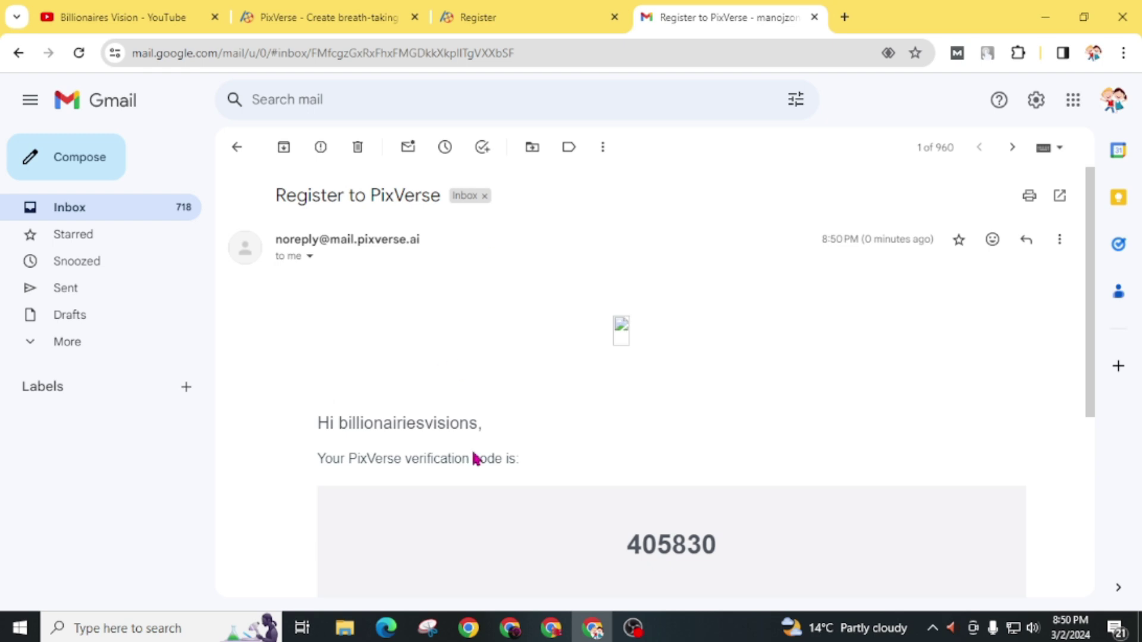
scroll(476, 459, "down", 2)
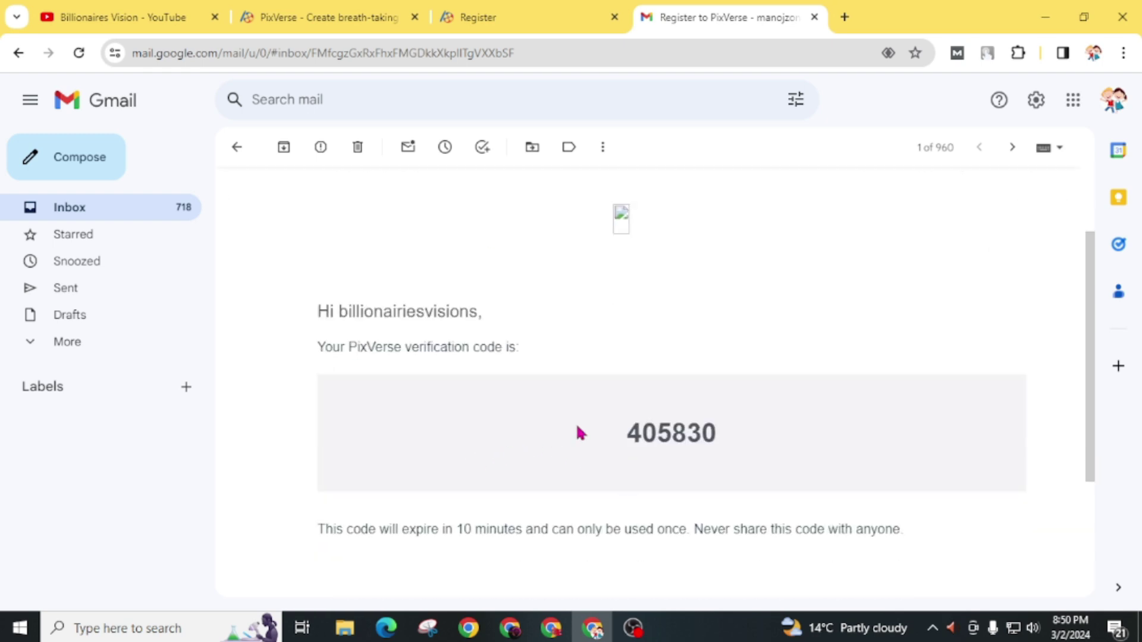
left_click(78, 341)
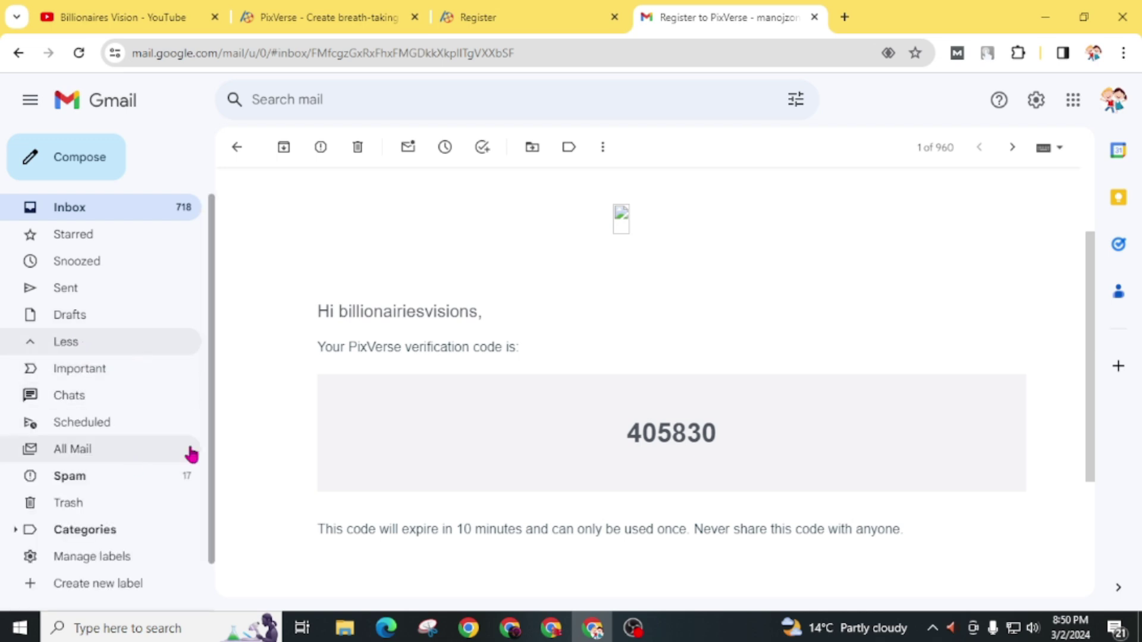
left_click_drag(580, 433, 830, 427)
key("ctrl+c")
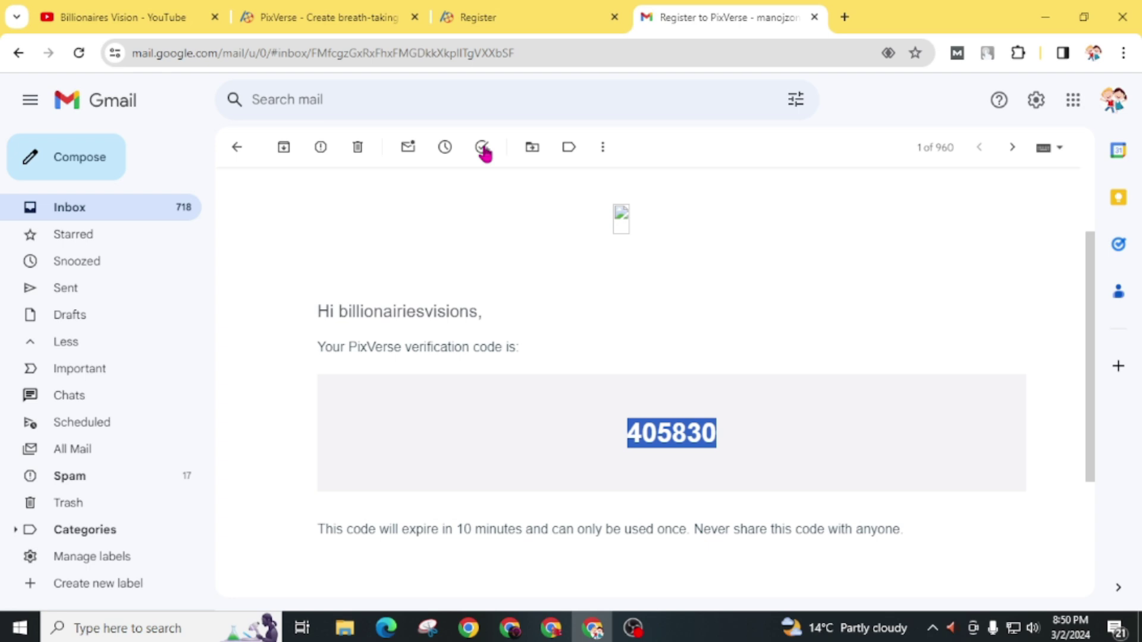
left_click(523, 17)
- Paste the verification code, confirm sign-up, and dismiss Chrome's save-password prompt
left_click(759, 388)
key("ctrl+v")
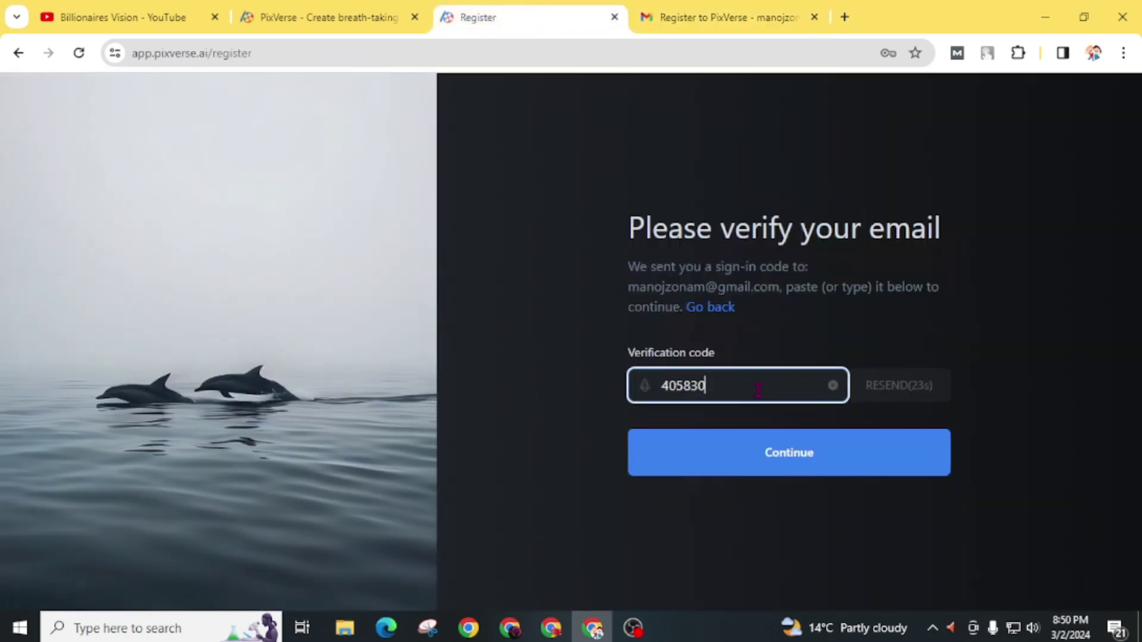
left_click(794, 468)
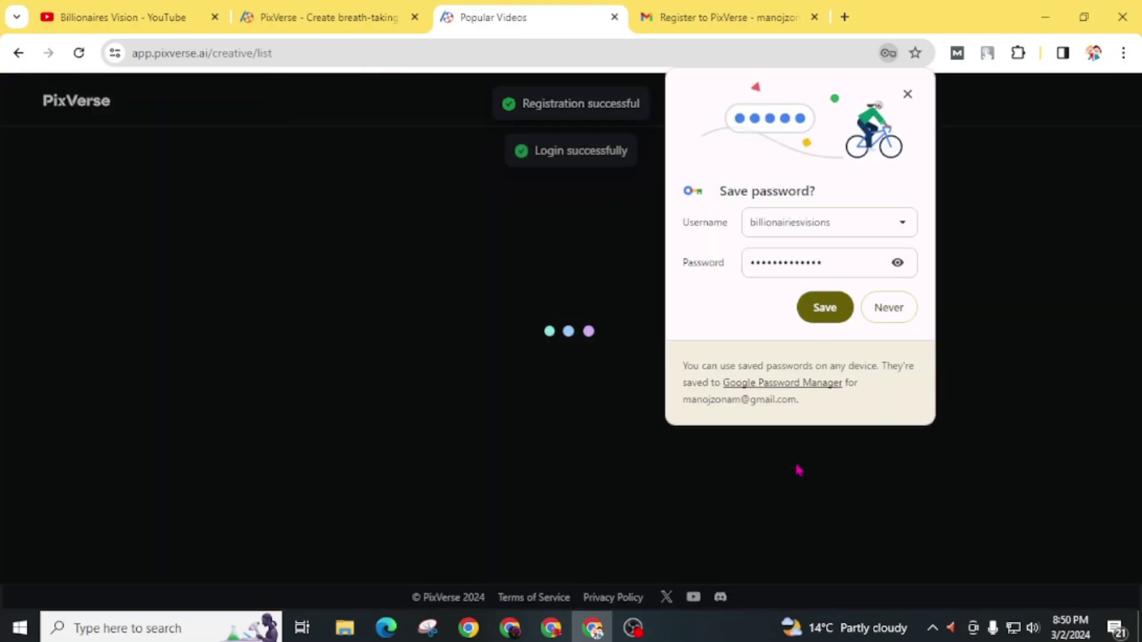
left_click(907, 95)
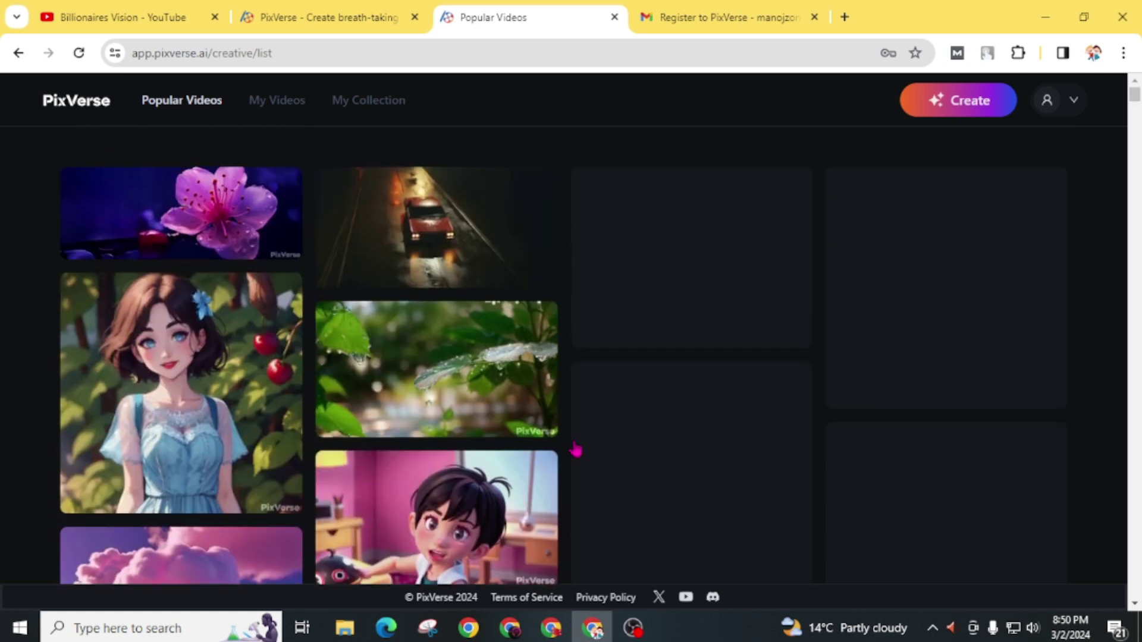
scroll(576, 450, "down", 15)
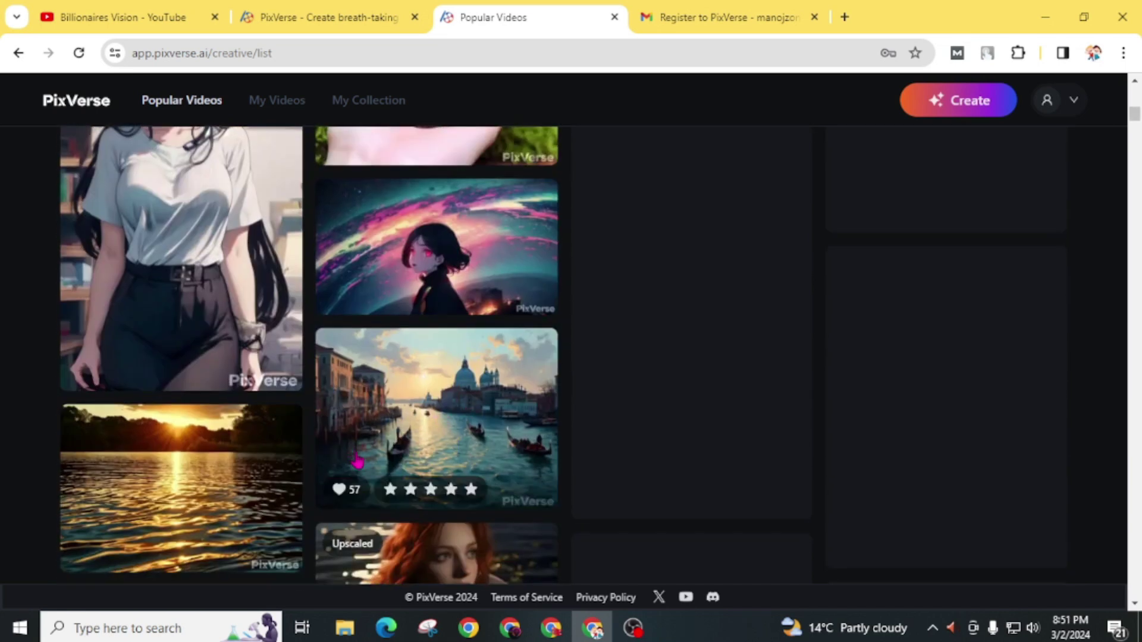
scroll(357, 461, "up", 15)
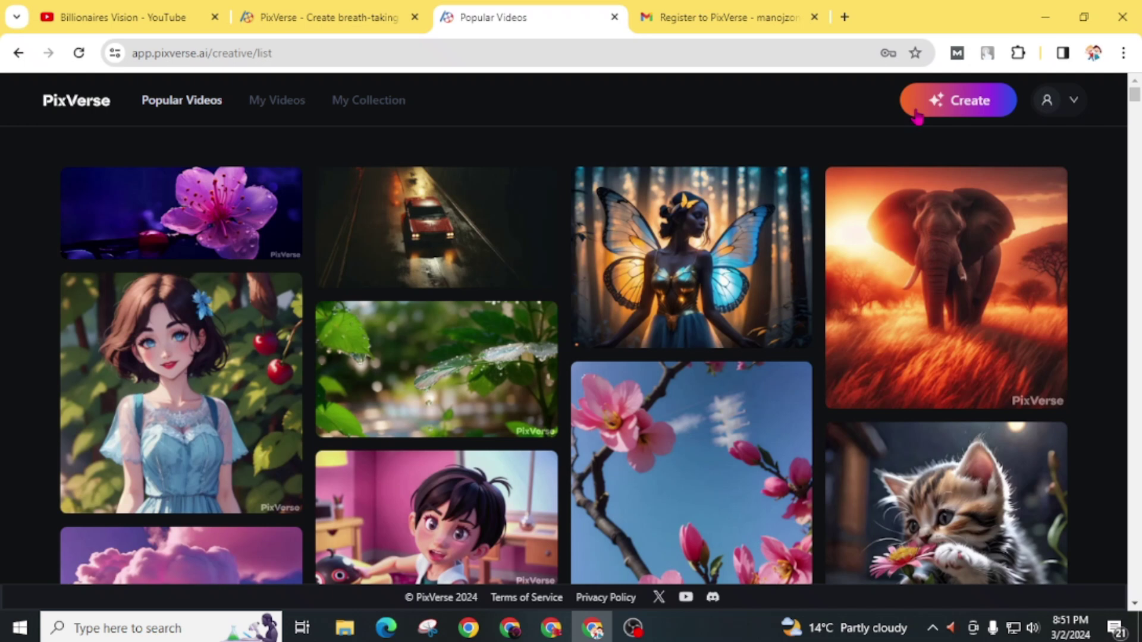
- Open the Create page and settle on the Text mode after trying Image
left_click(940, 113)
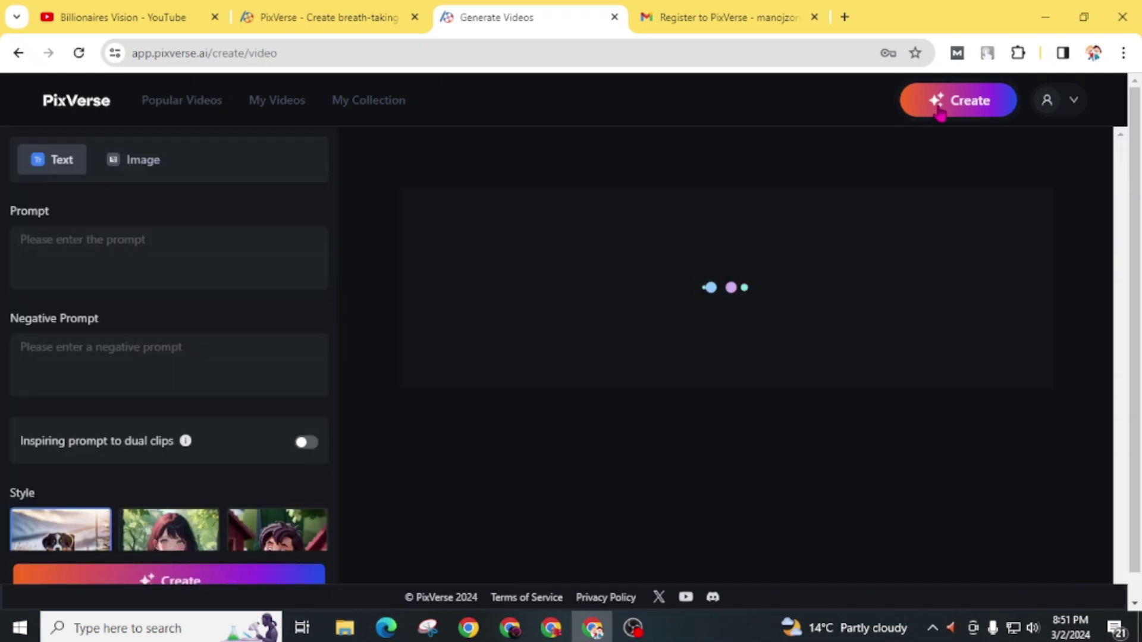
scroll(432, 511, "down", 1)
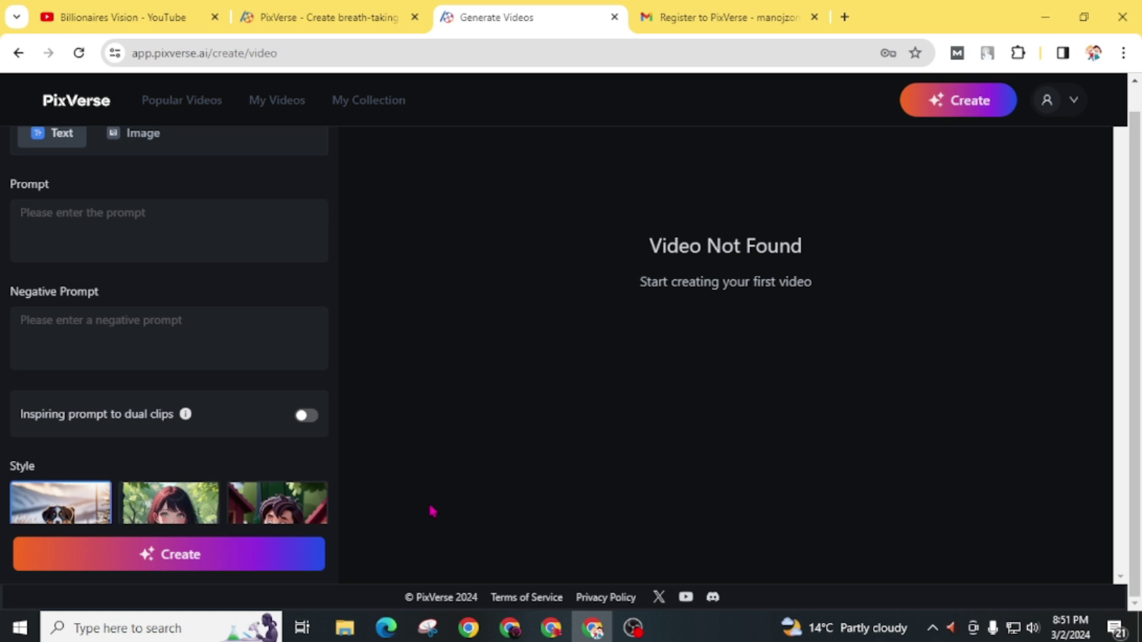
scroll(432, 510, "up", 1)
left_click(133, 160)
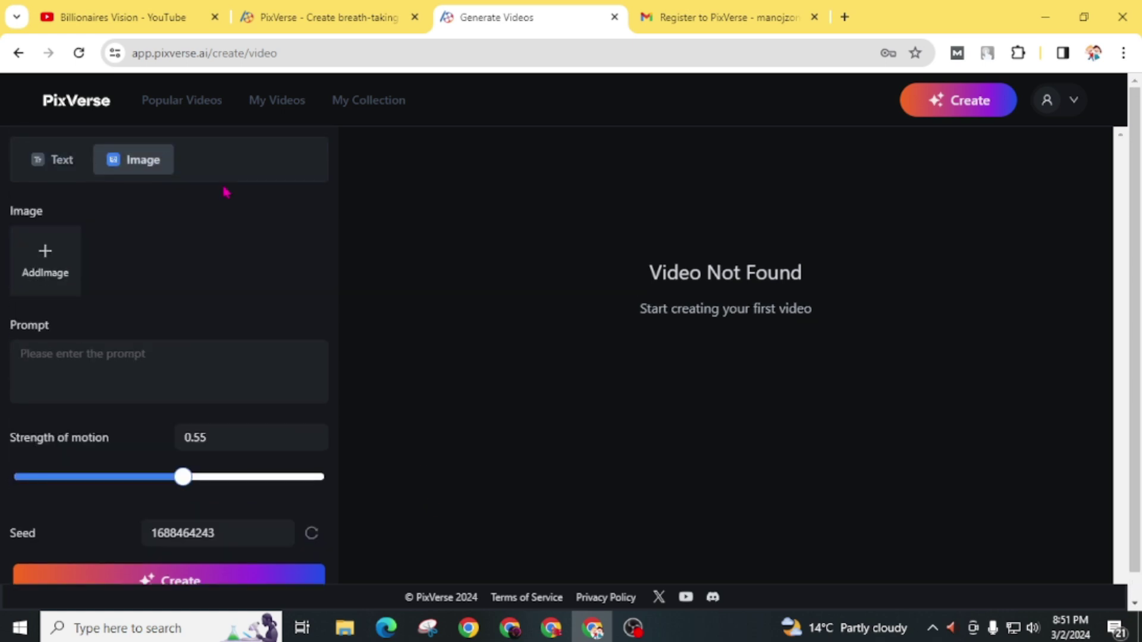
left_click(54, 171)
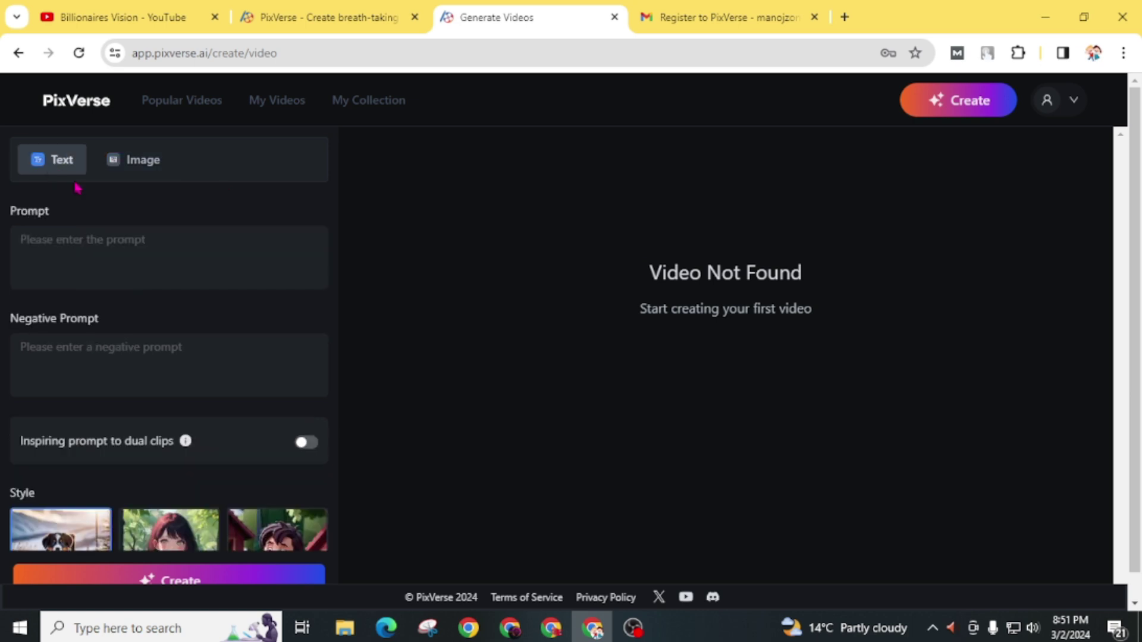
- Enter prompt 'a cute girl roaming around the forest', negative prompt 'forest.', and enable dual clips
left_click(93, 239)
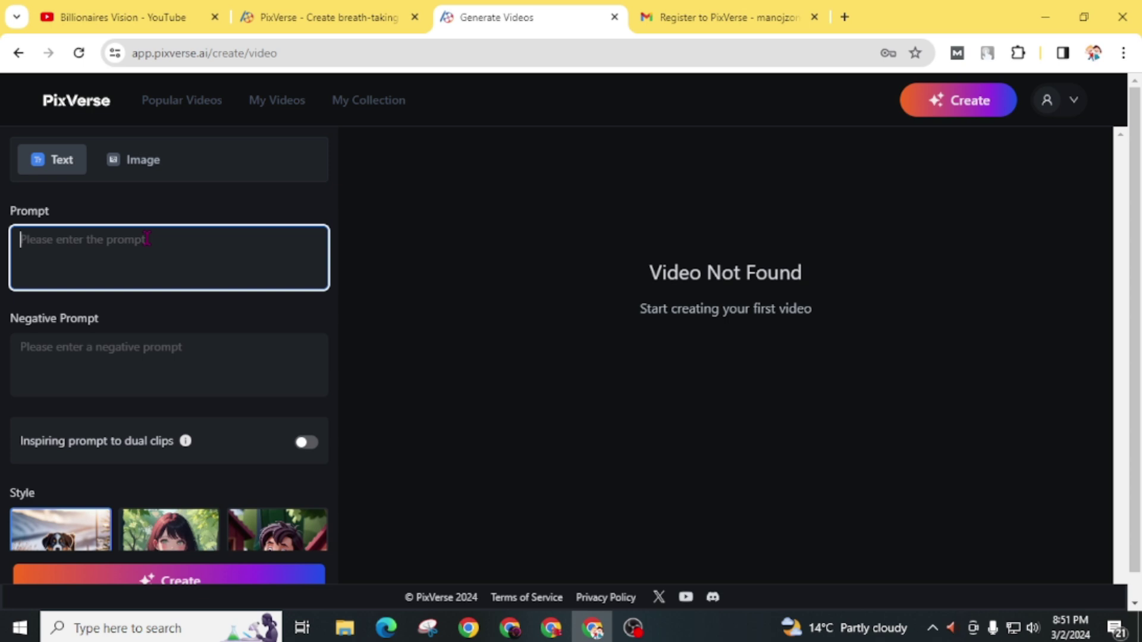
type("a cute girl roaming around the forest.")
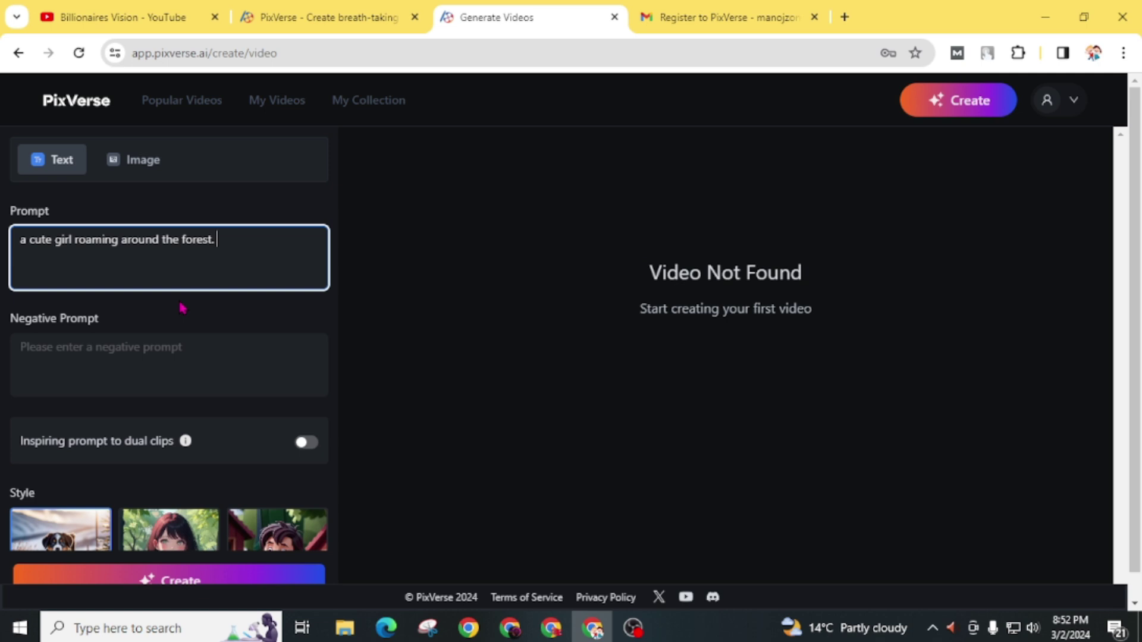
left_click(82, 356)
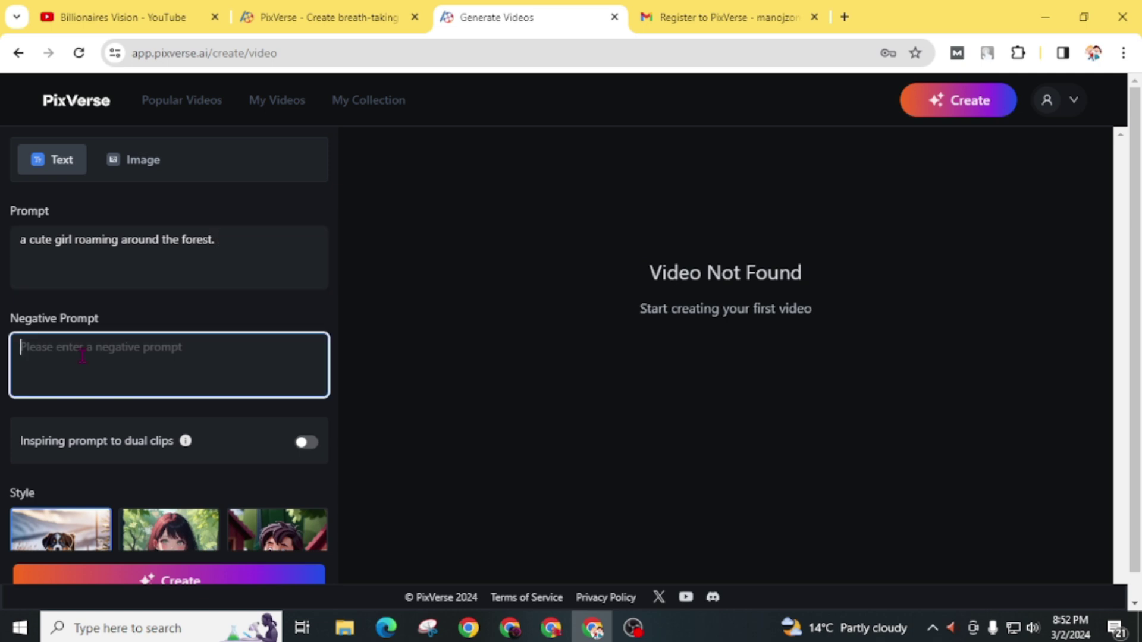
type("fore")
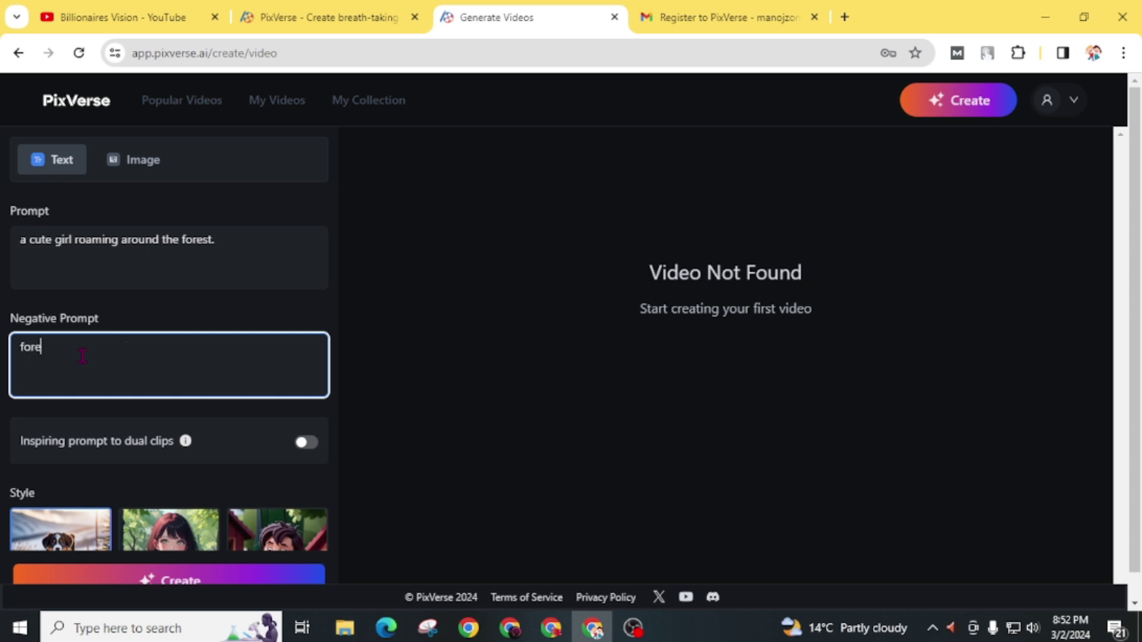
type("st.")
scroll(95, 365, "down", 2)
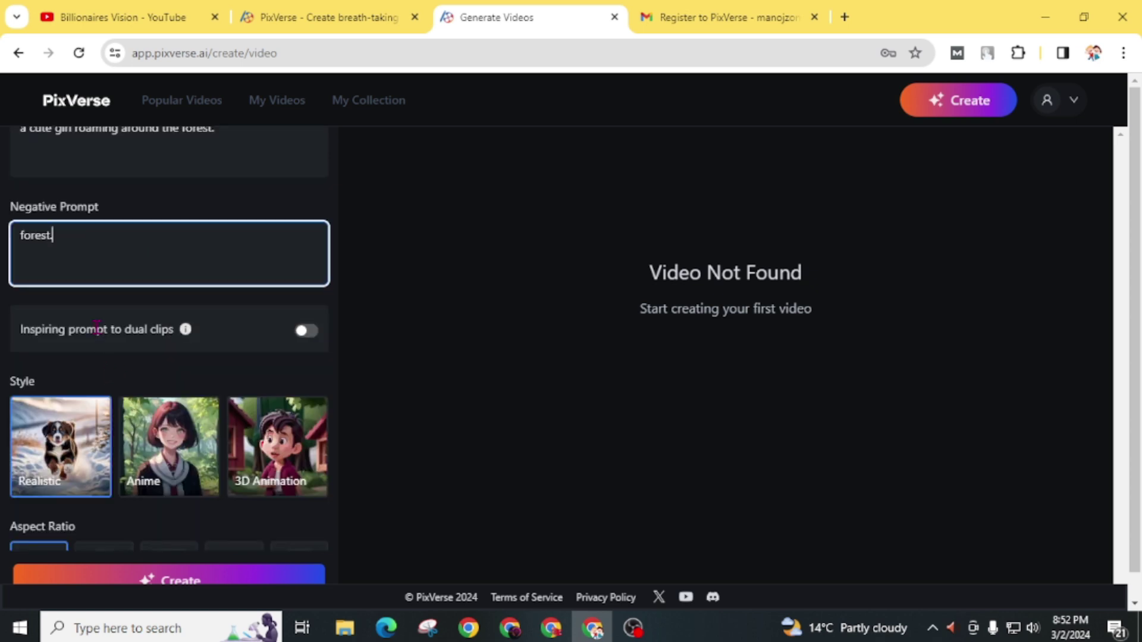
left_click(320, 333)
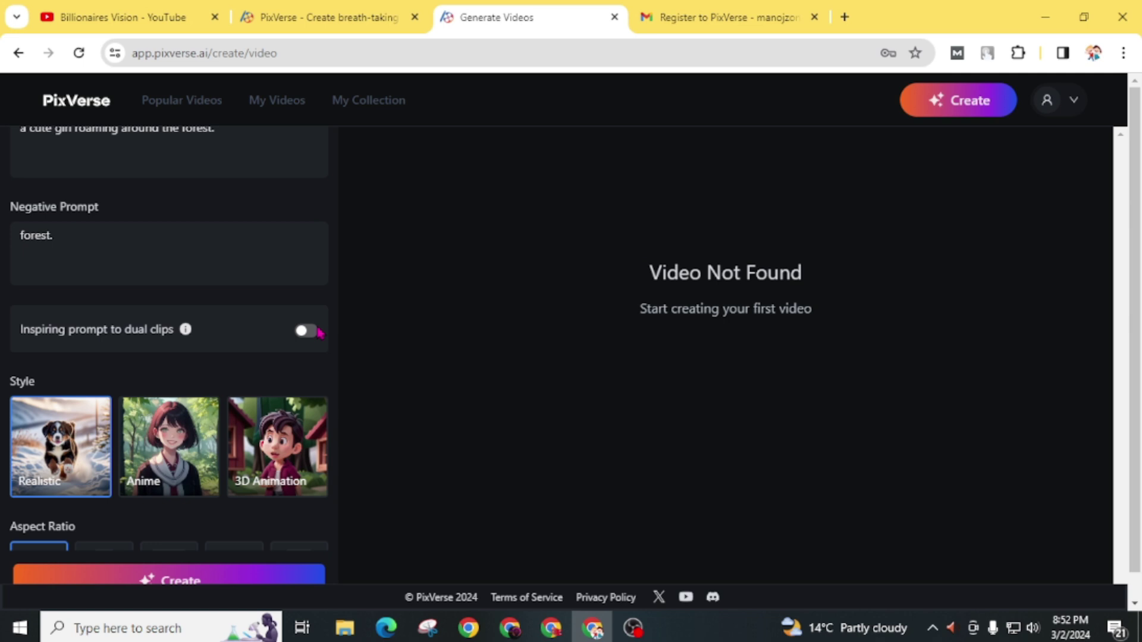
left_click(312, 334)
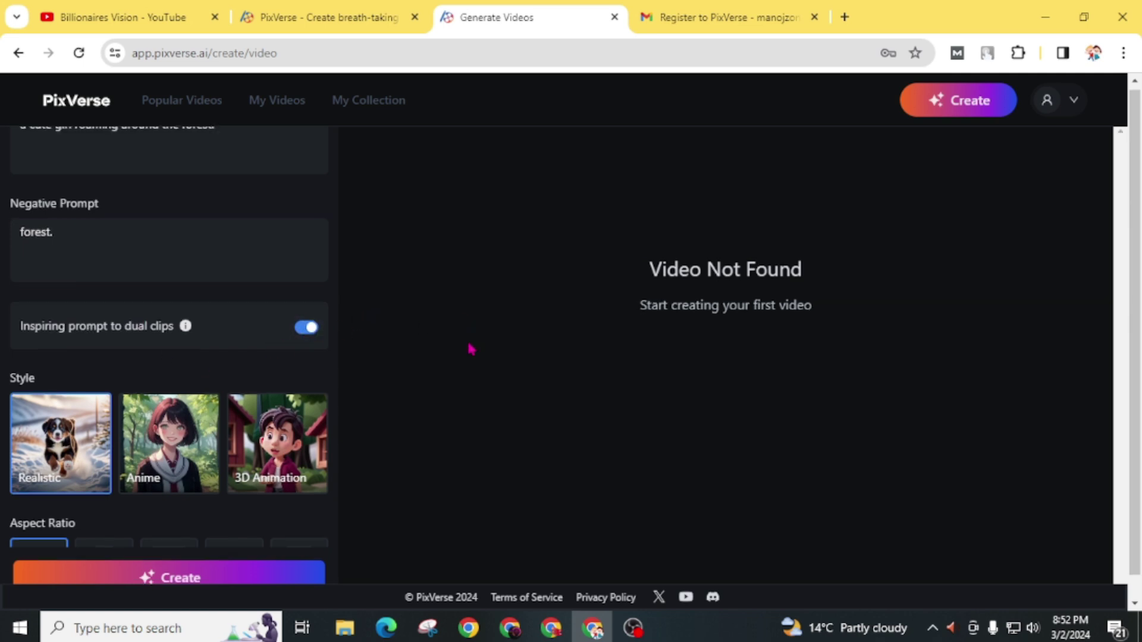
- Pick the 3D Animation style, keep 16:9 aspect ratio, and generate a new random seed
scroll(278, 447, "down", 3)
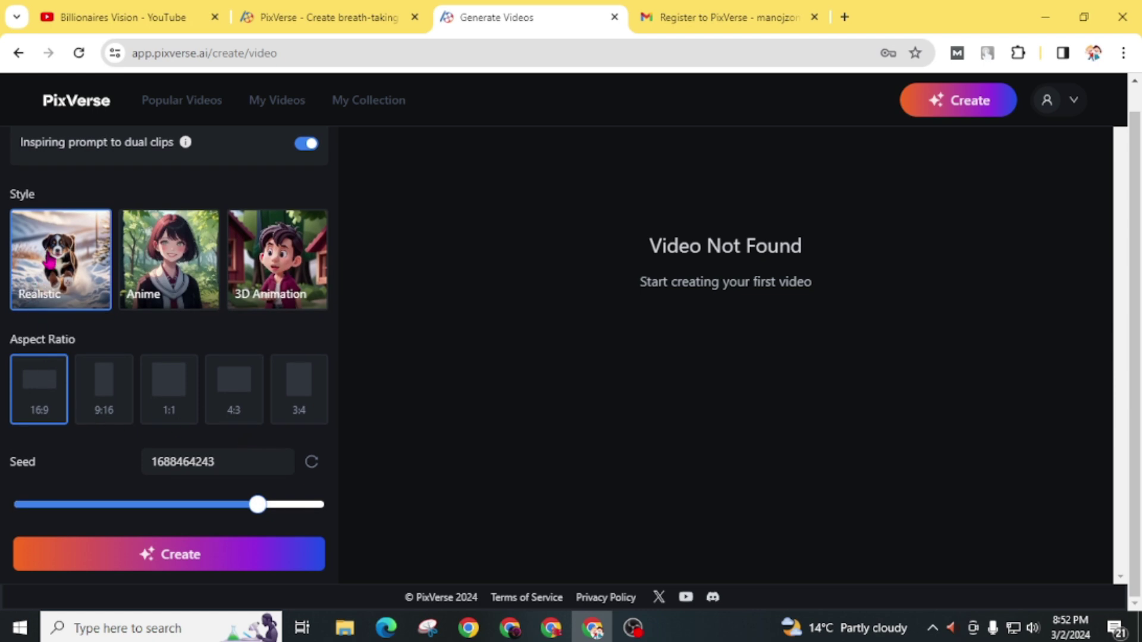
left_click(271, 278)
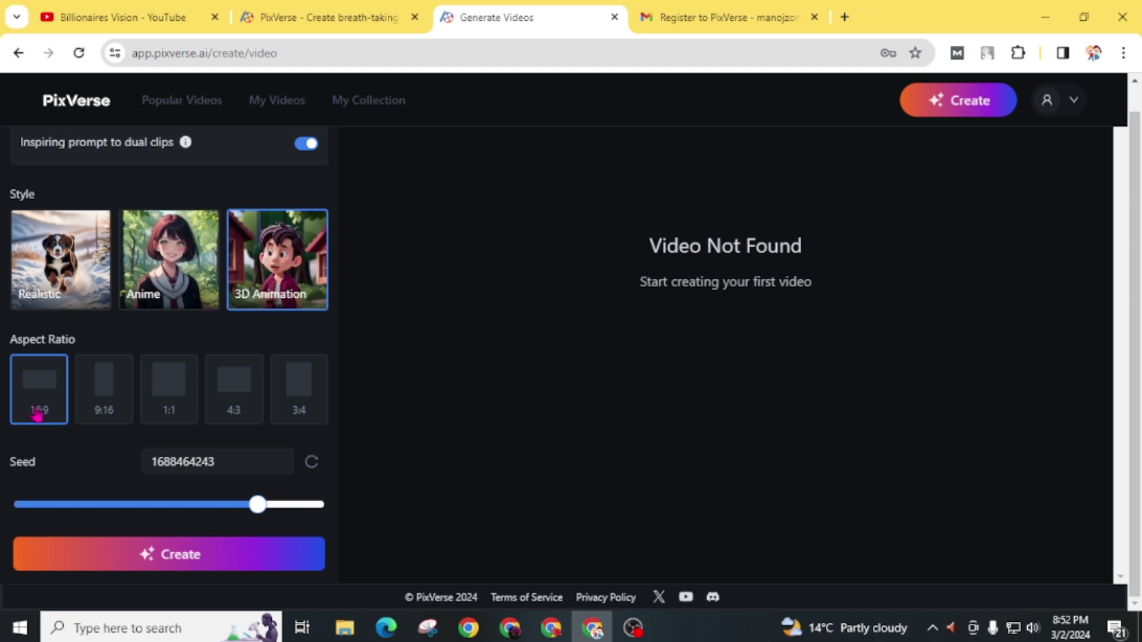
left_click(104, 393)
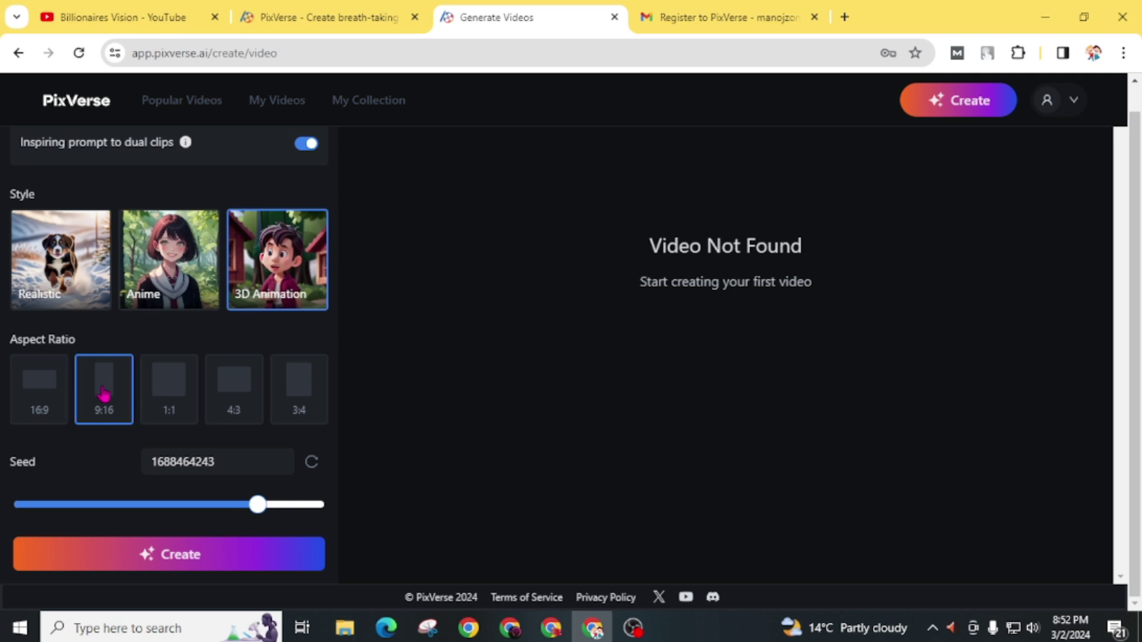
left_click(44, 383)
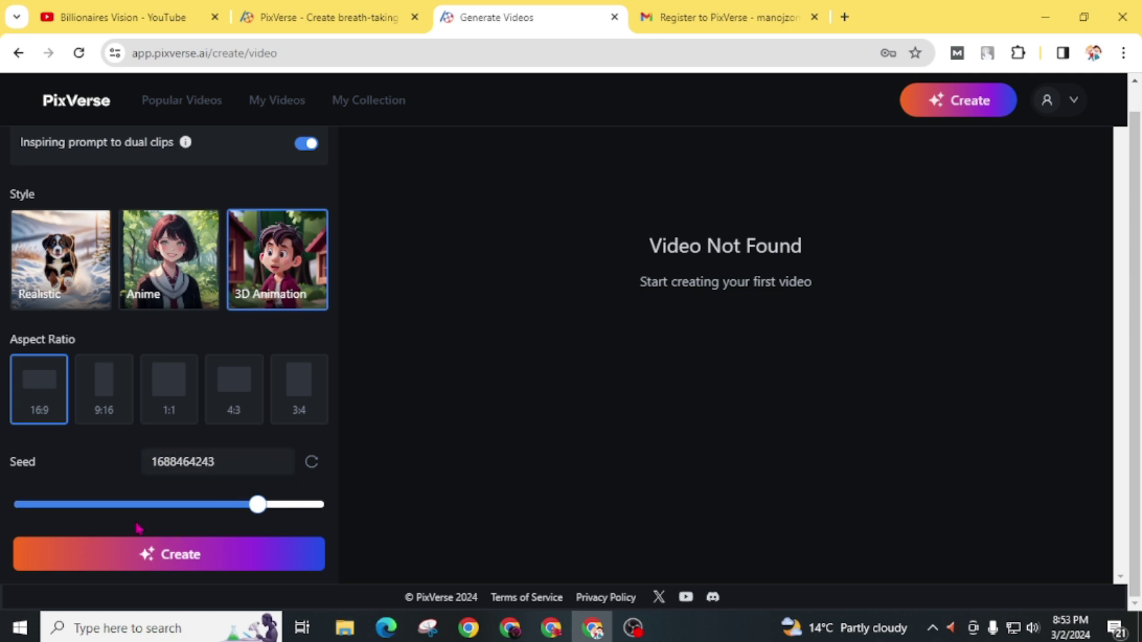
left_click(229, 556)
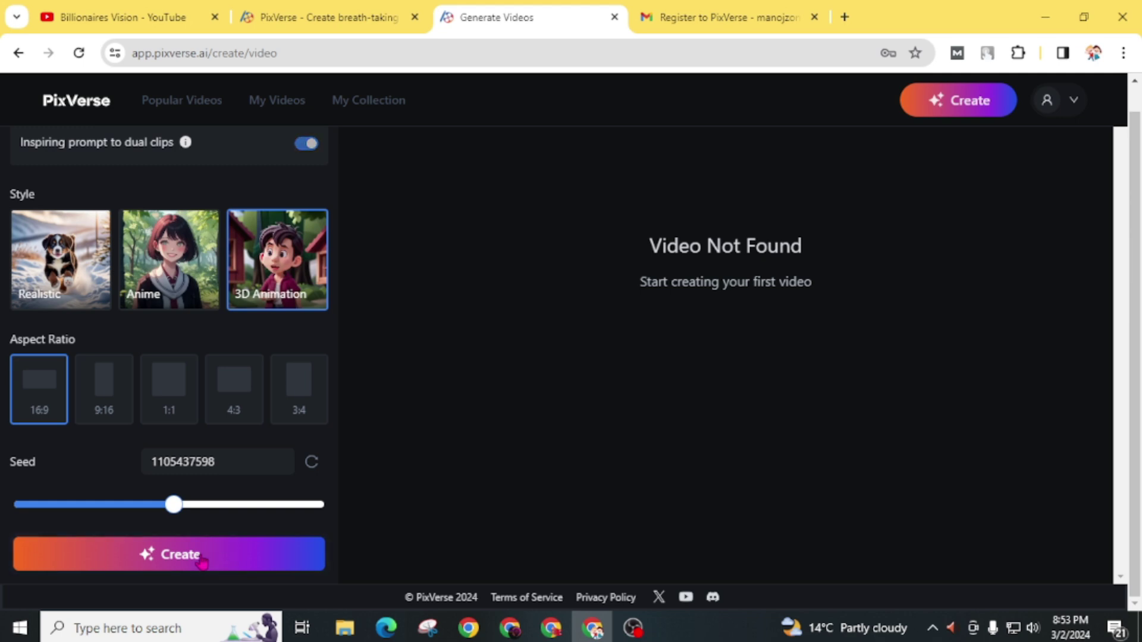
- Start generating the 3D Animation 16:9 clips from the forest-girl prompt
left_click(202, 561)
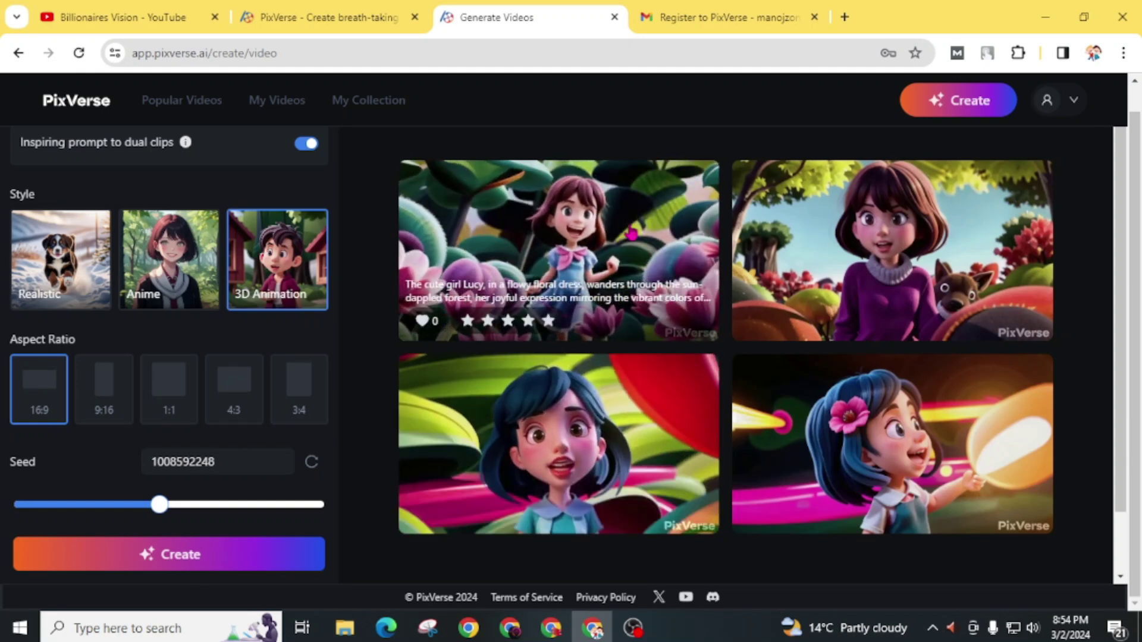
- Open the top-left girl-in-flowers clip and download it as a 1,020 KB MP4
left_click(573, 262)
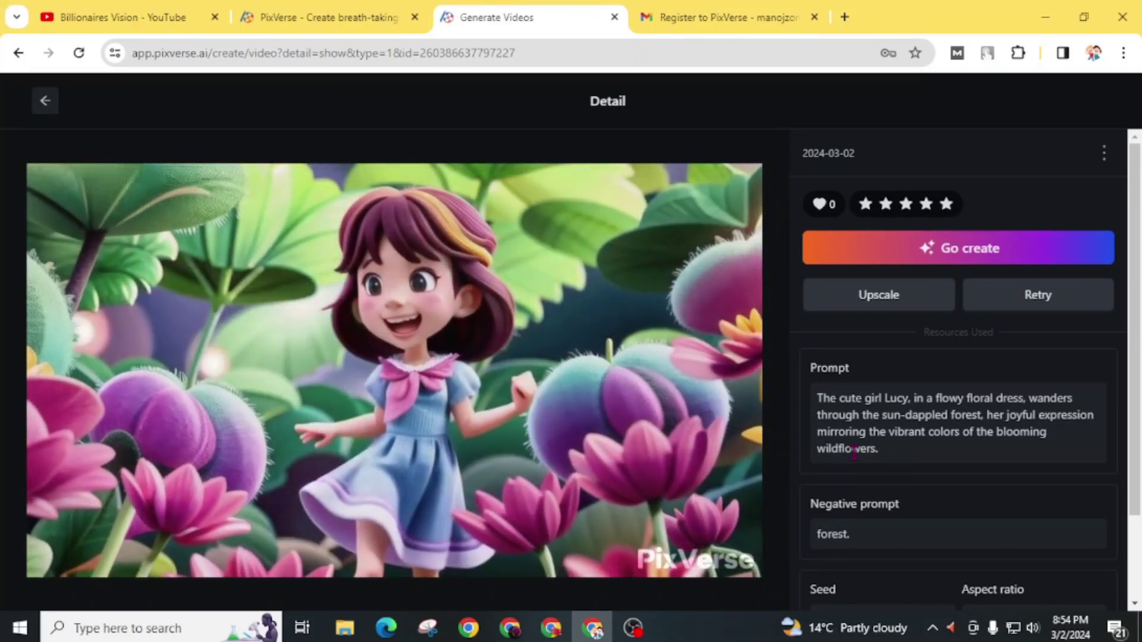
mouse_move(503, 441)
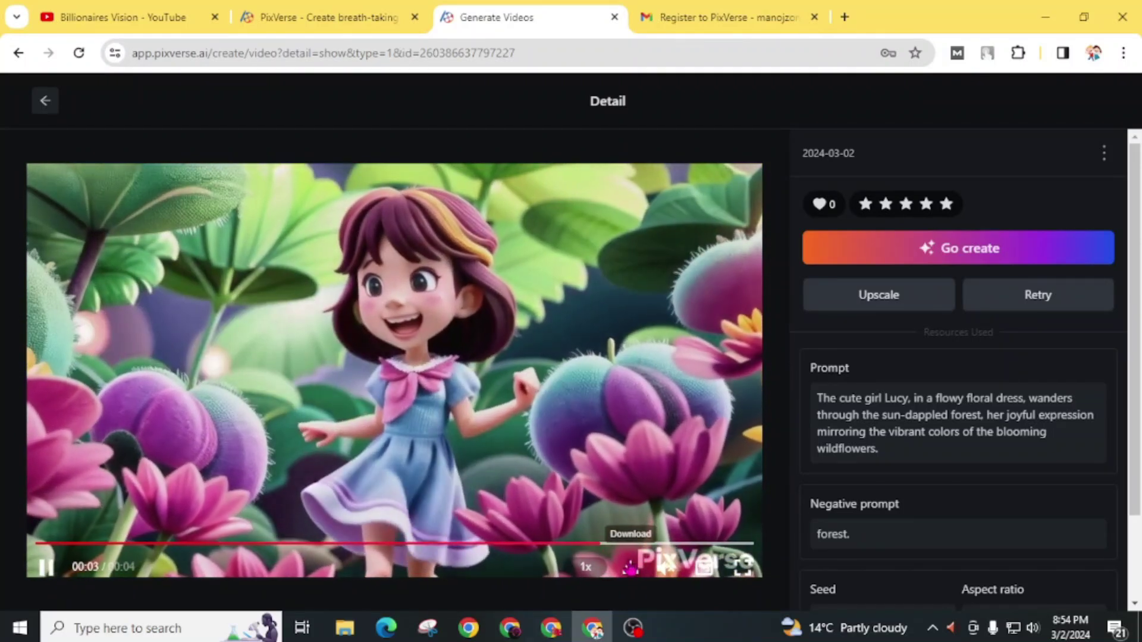
left_click(631, 569)
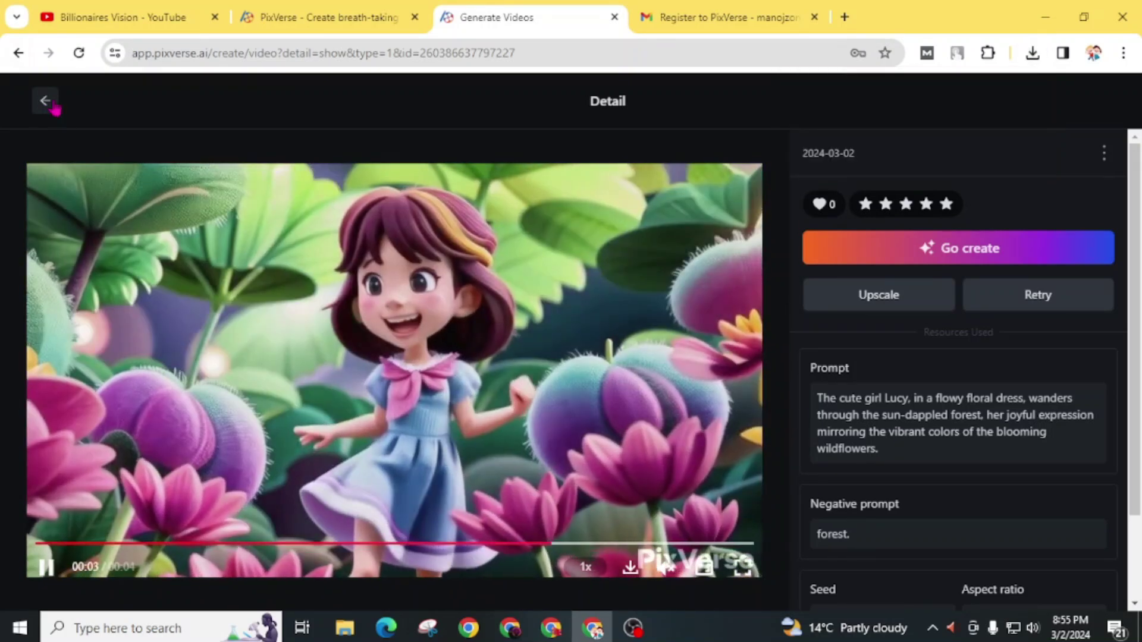
- Go back to the generated-video grid and open the bottom-right fourth clip to play it
left_click(44, 101)
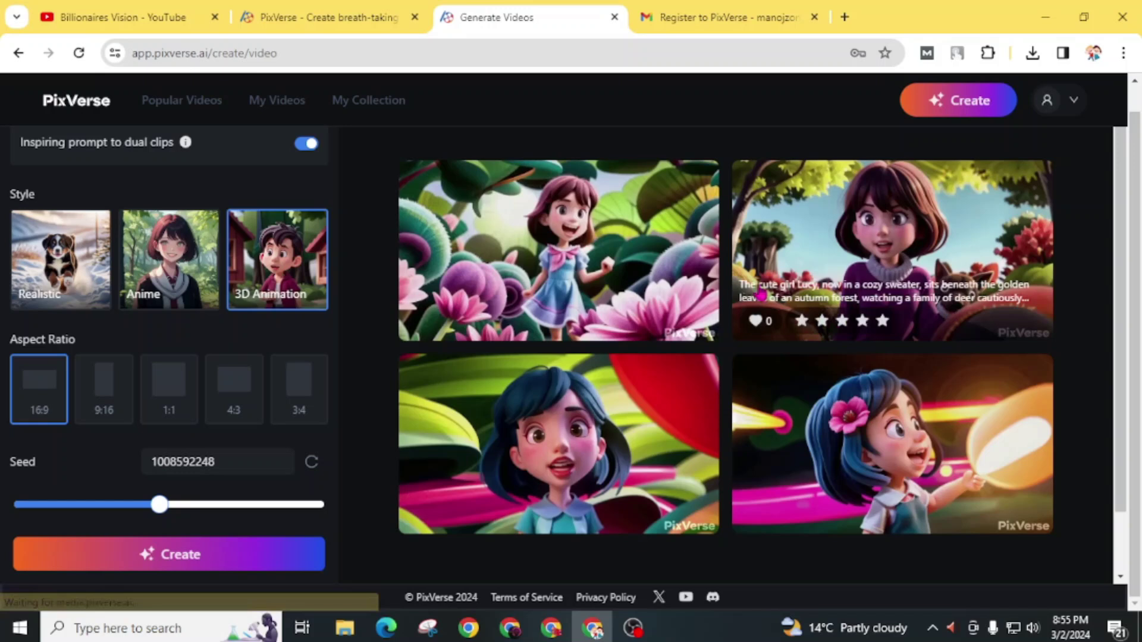
left_click(887, 427)
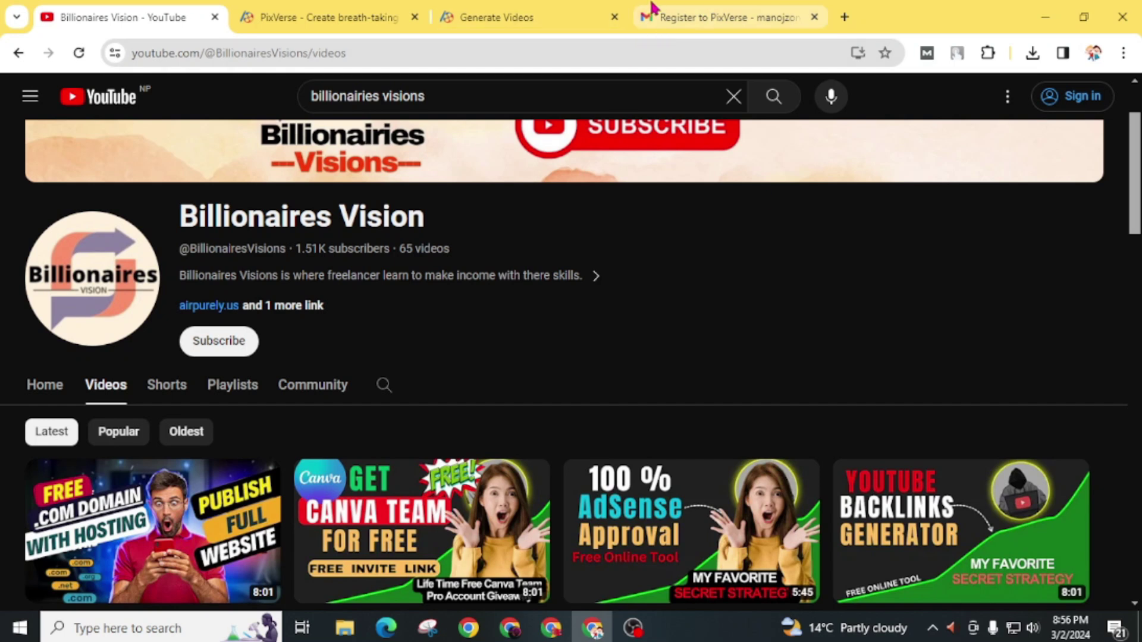
- Switch to the Billionaires Vision channel's videos page (65 videos) and scroll back to the top
left_click(551, 8)
mouse_move(628, 235)
key("ctrl+1")
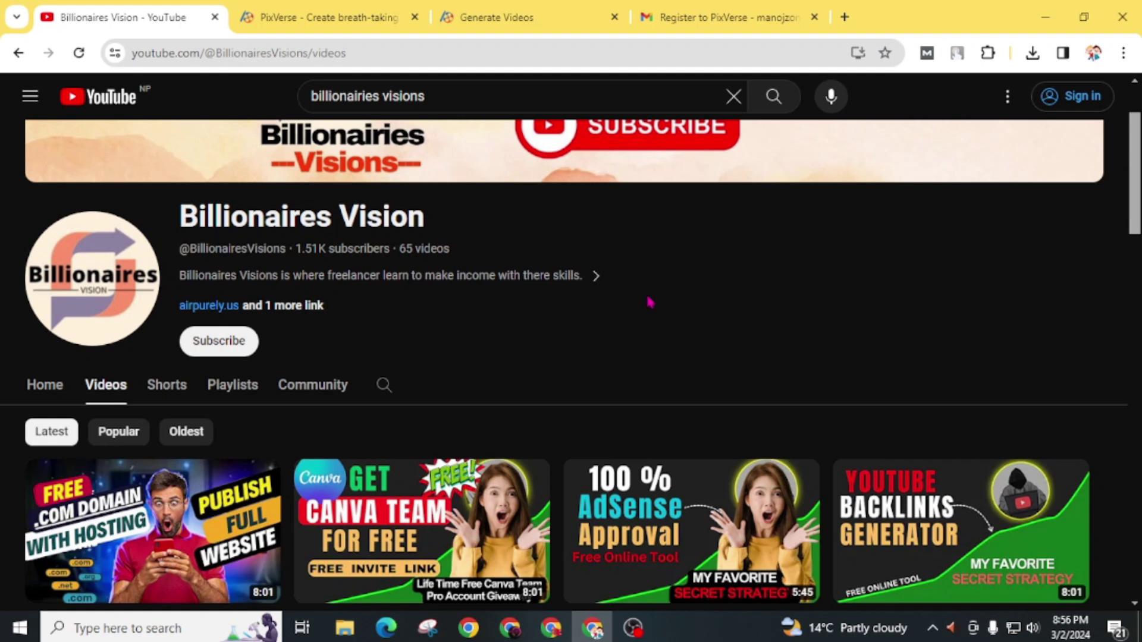
scroll(650, 302, "down", 5)
scroll(667, 357, "up", 7)
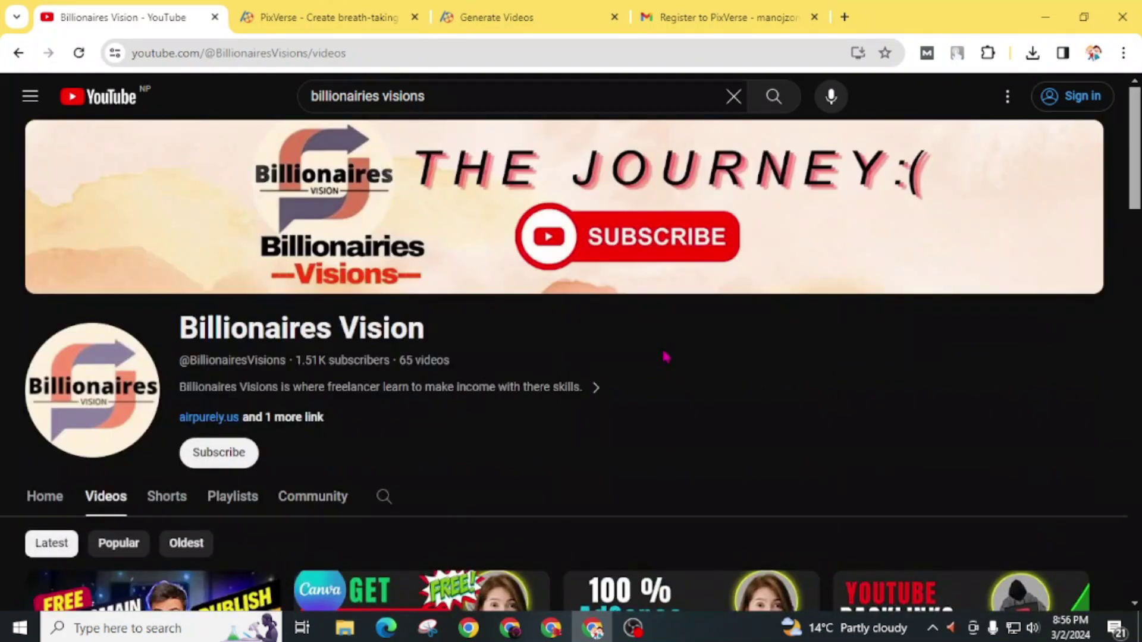